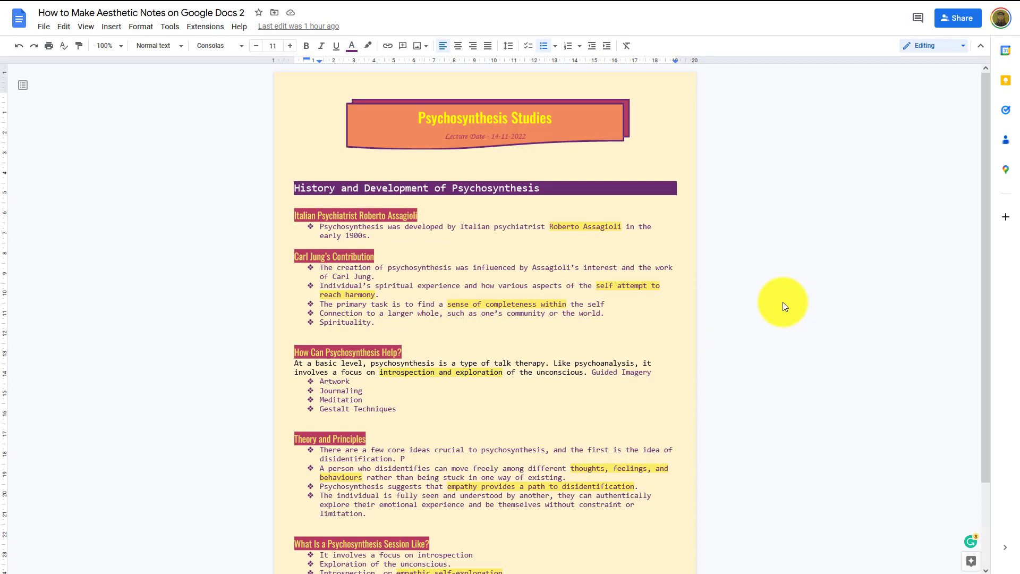
- Leave full-screen view with F11 so the browser and its tabs are visible
{"action": "key", "text": "F11"}
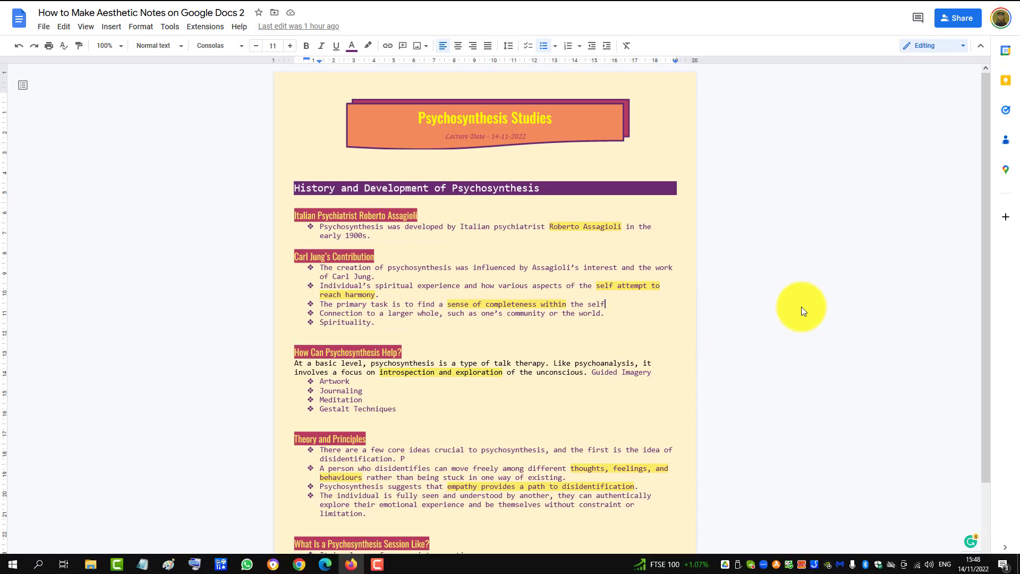
- In the plain copy of the notes, make 'Psychosynthesis Studies' a Heading 1
{"action": "left_click", "coordinate": [192, 11]}
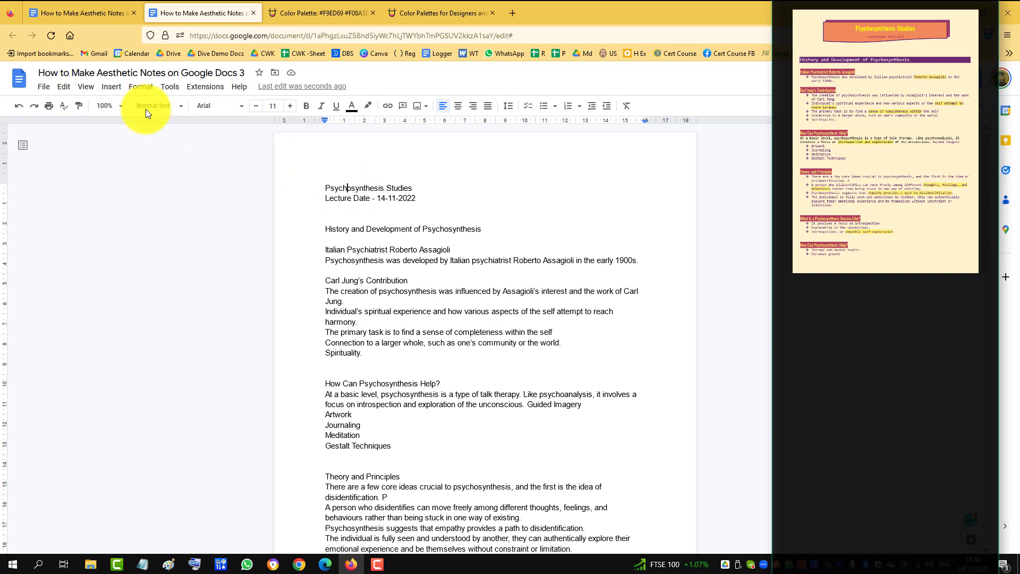
{"action": "left_click", "coordinate": [173, 108]}
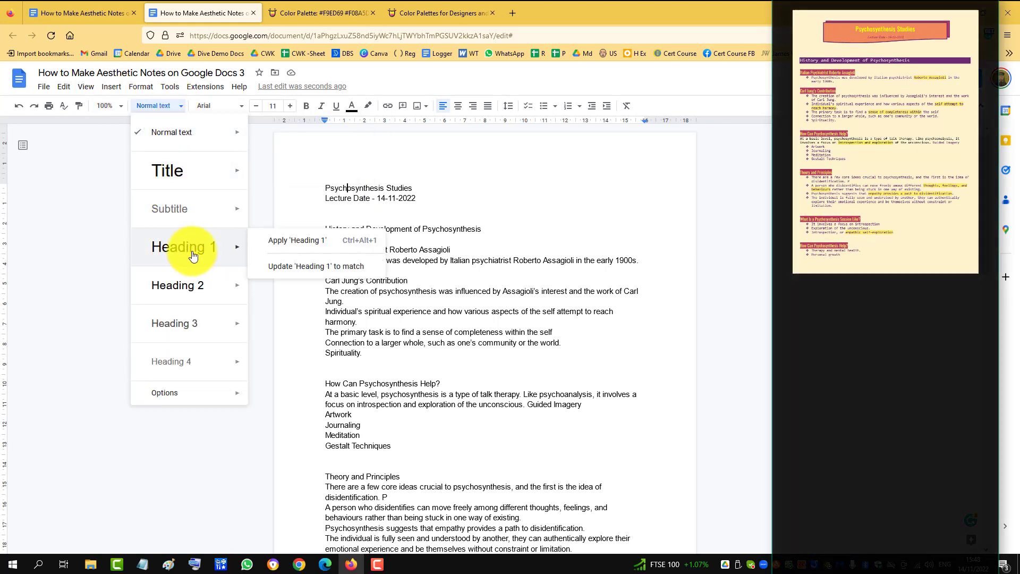
{"action": "left_click", "coordinate": [292, 237]}
{"action": "left_click", "coordinate": [342, 246]}
- Make the History and Development line Heading 2 and the Assagioli line Heading 3
{"action": "left_click", "coordinate": [356, 256]}
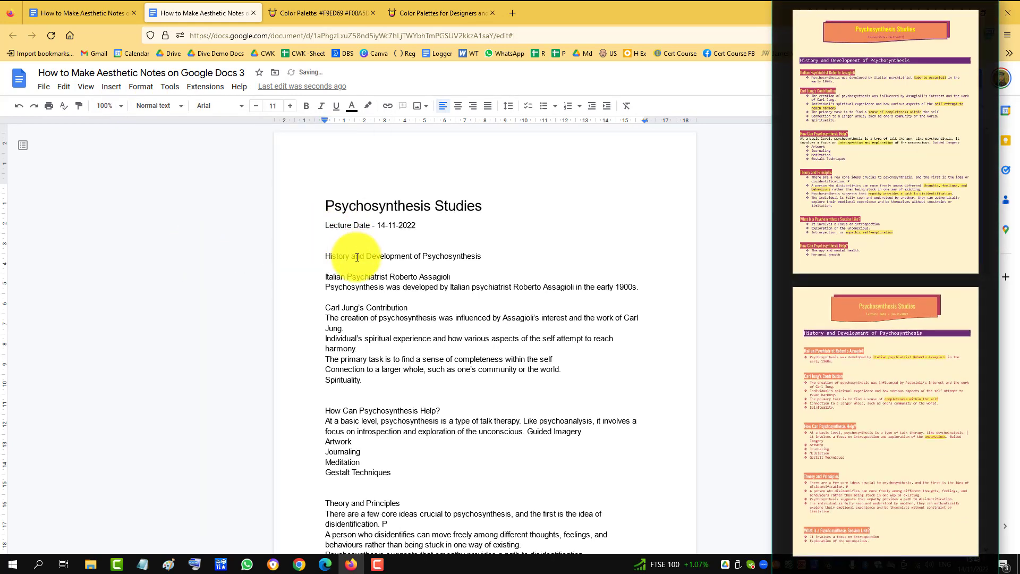
{"action": "left_click", "coordinate": [160, 109]}
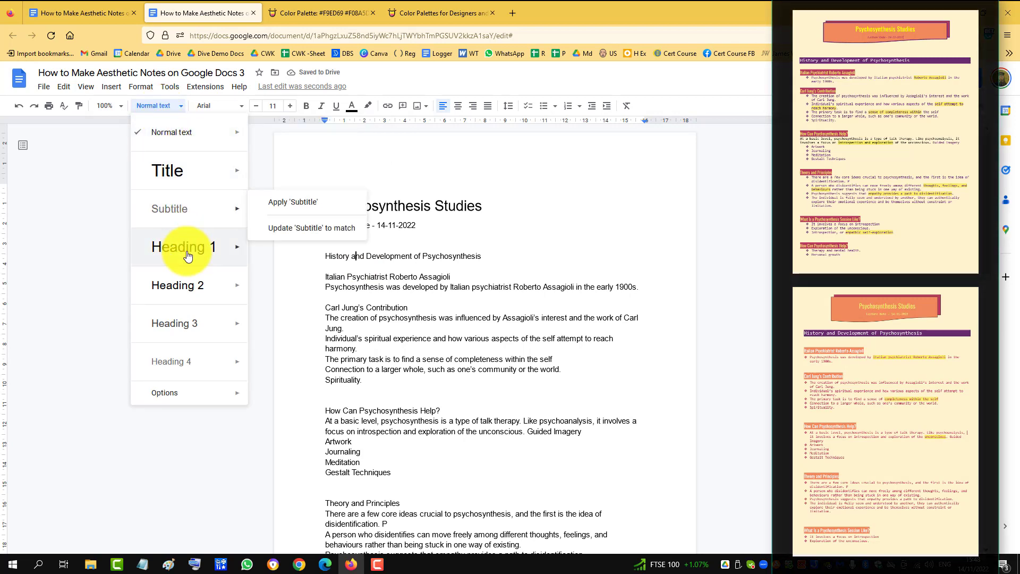
{"action": "left_click", "coordinate": [175, 286]}
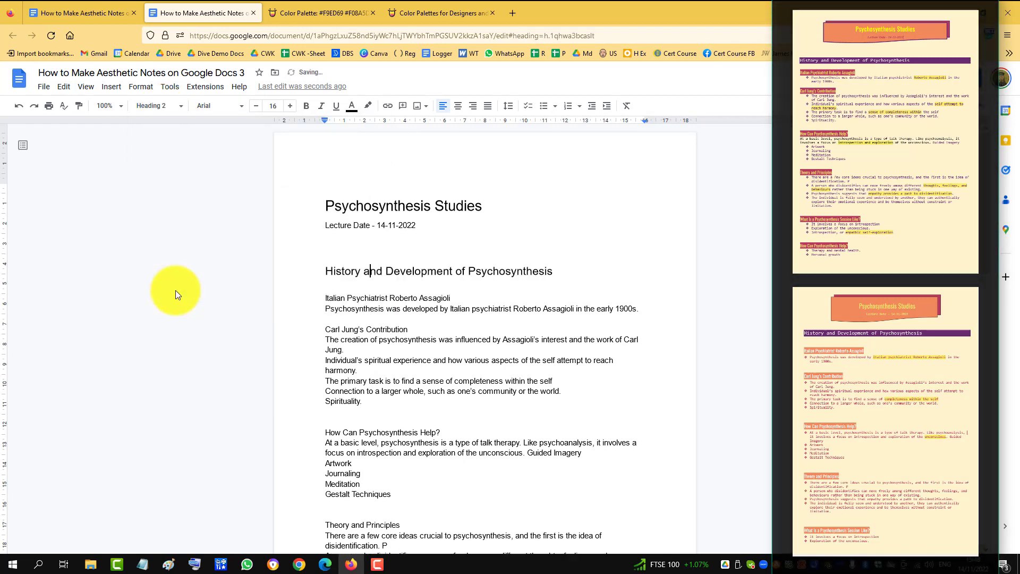
{"action": "left_click", "coordinate": [340, 297]}
{"action": "left_click", "coordinate": [158, 112]}
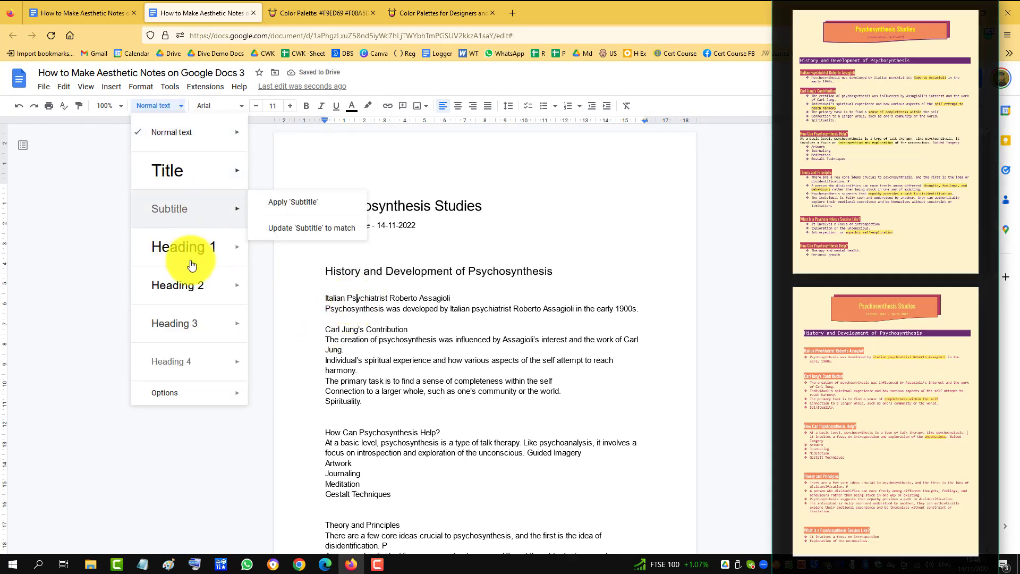
{"action": "left_click", "coordinate": [188, 322]}
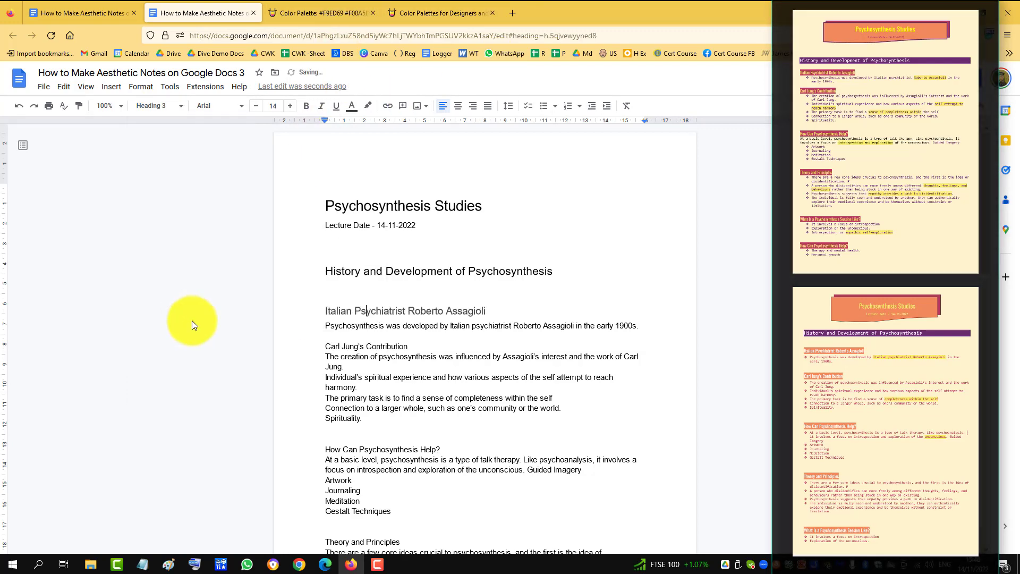
- Give the sentence under the Assagioli heading a diamond bullet, then select the title
{"action": "left_click", "coordinate": [328, 326]}
{"action": "left_click_drag", "start_coordinate": [337, 326], "coordinate": [645, 326]}
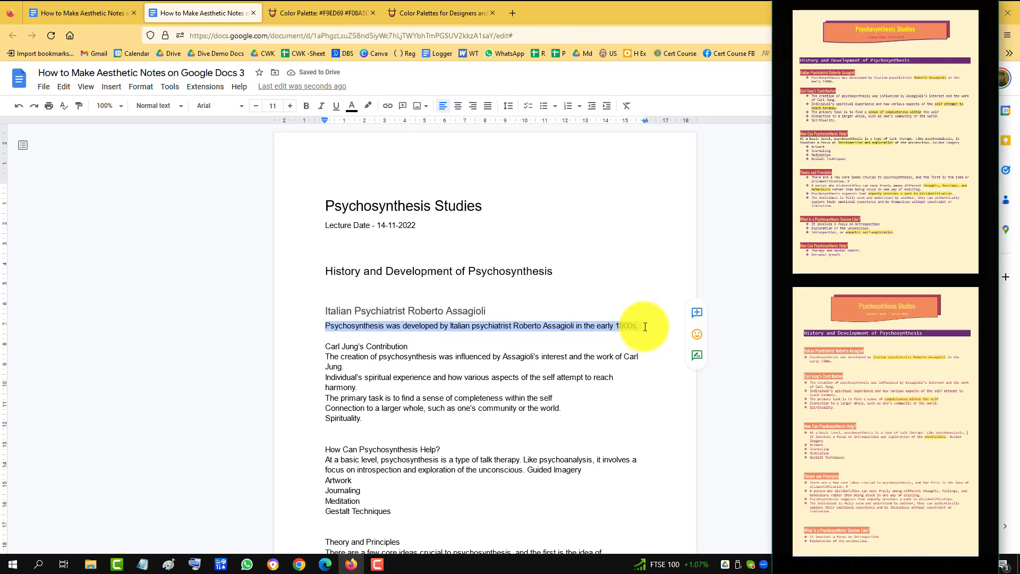
{"action": "left_click", "coordinate": [555, 108]}
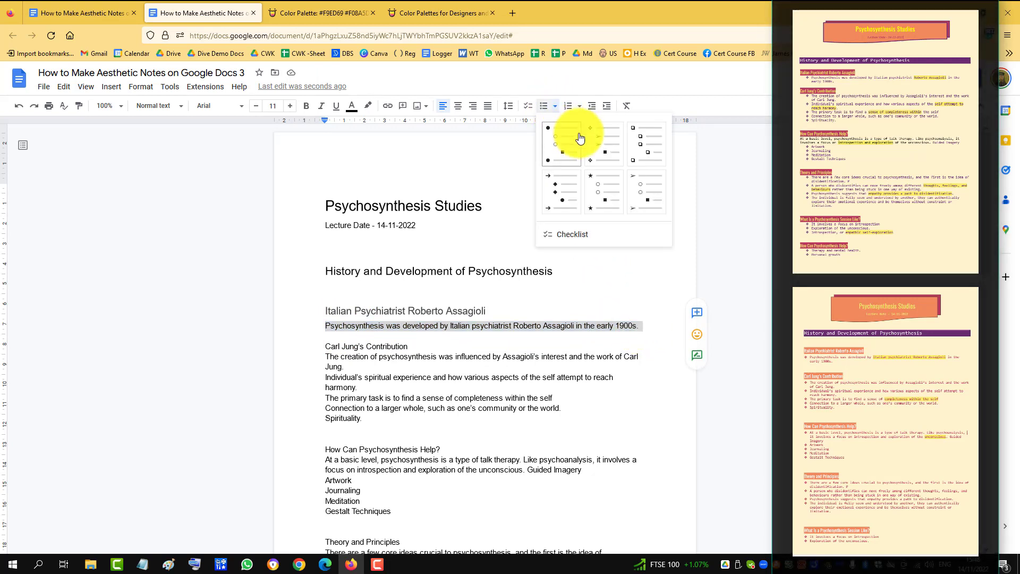
{"action": "left_click", "coordinate": [608, 155]}
{"action": "left_click", "coordinate": [480, 206]}
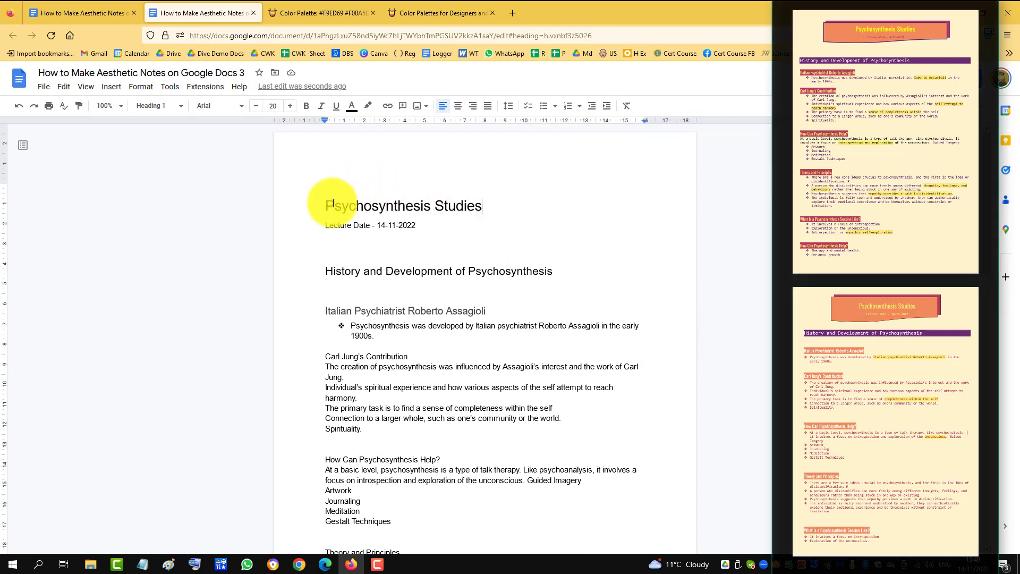
{"action": "left_click_drag", "start_coordinate": [327, 207], "coordinate": [468, 179]}
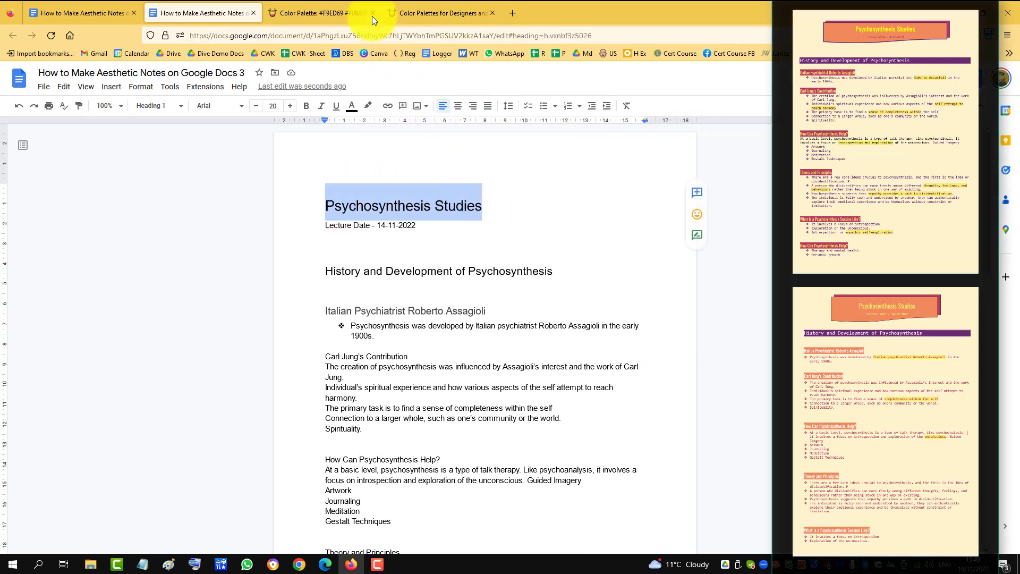
- View the Color Hunt palette codes #F9ED69, #F08A5D, #B83B5E and #6A2C70
{"action": "left_click", "coordinate": [333, 10]}
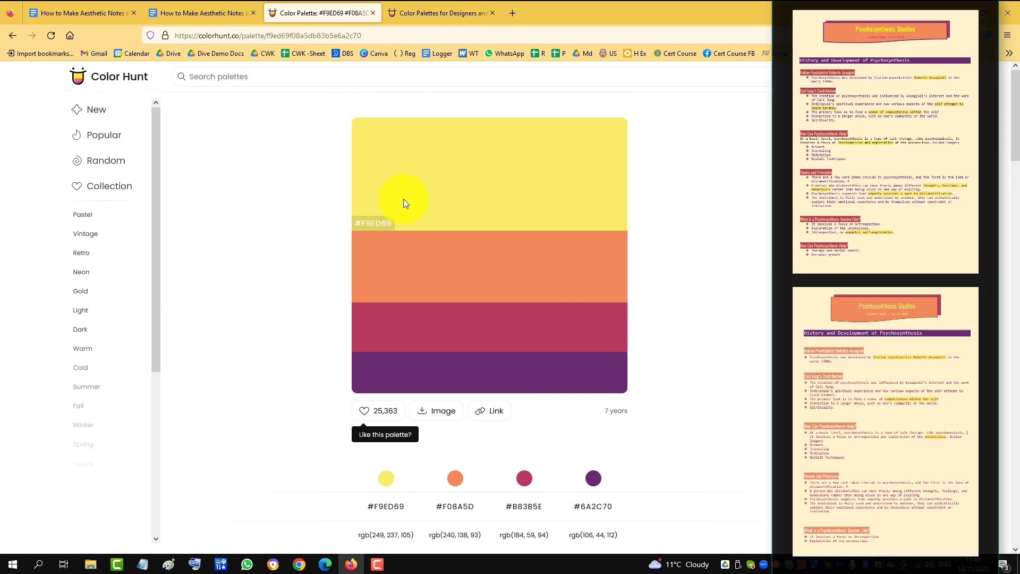
- Back in the Doc, colour the title the palette's yellow and set it in Oswald
{"action": "left_click", "coordinate": [215, 10]}
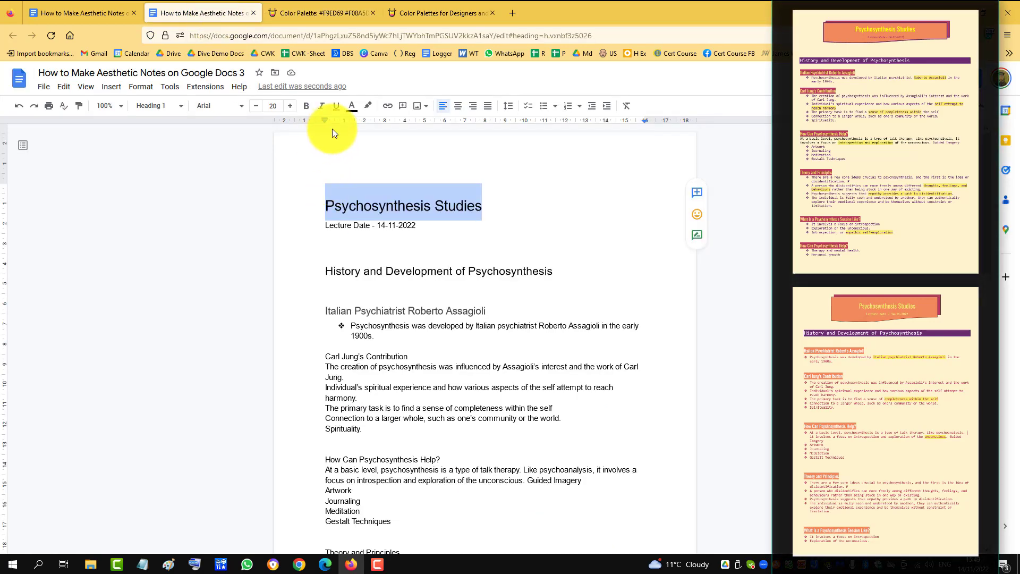
{"action": "left_click", "coordinate": [353, 111]}
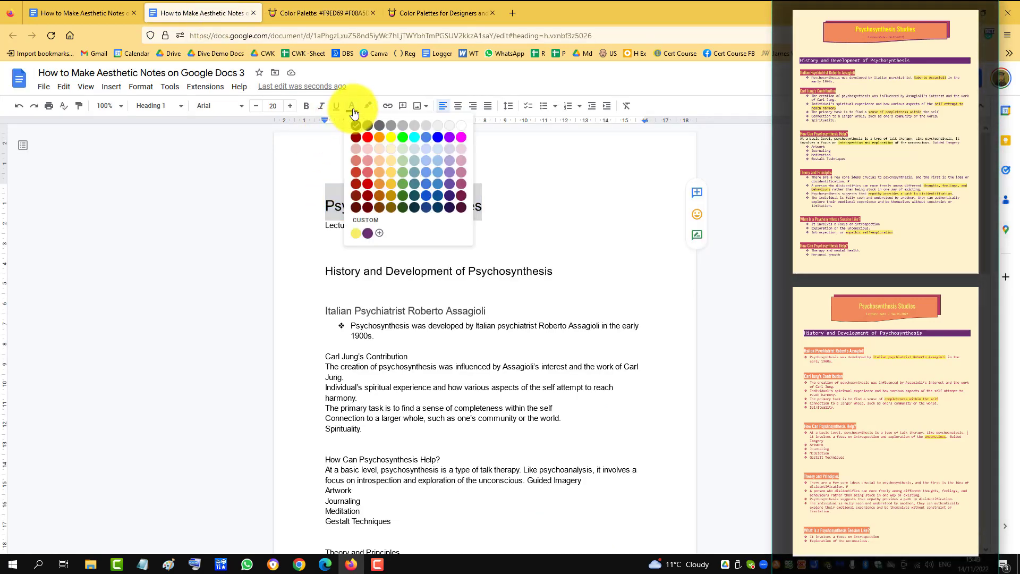
{"action": "left_click", "coordinate": [355, 234]}
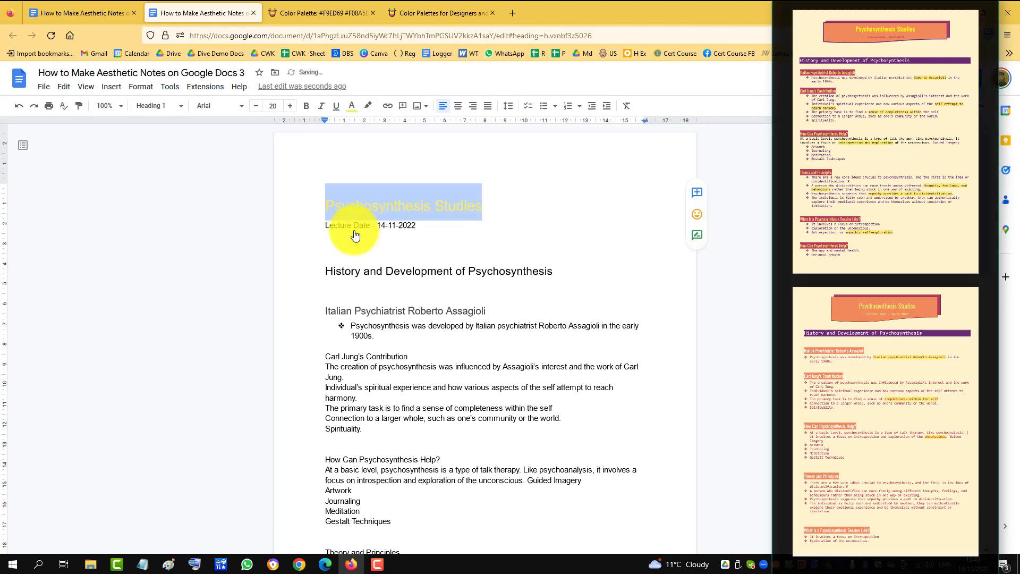
{"action": "left_click", "coordinate": [217, 109]}
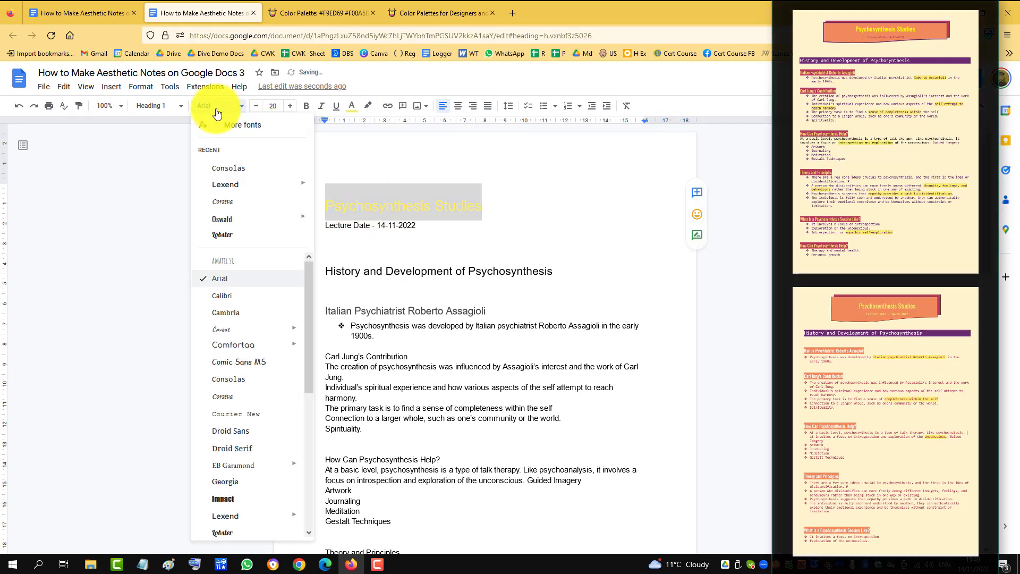
{"action": "left_click", "coordinate": [238, 218]}
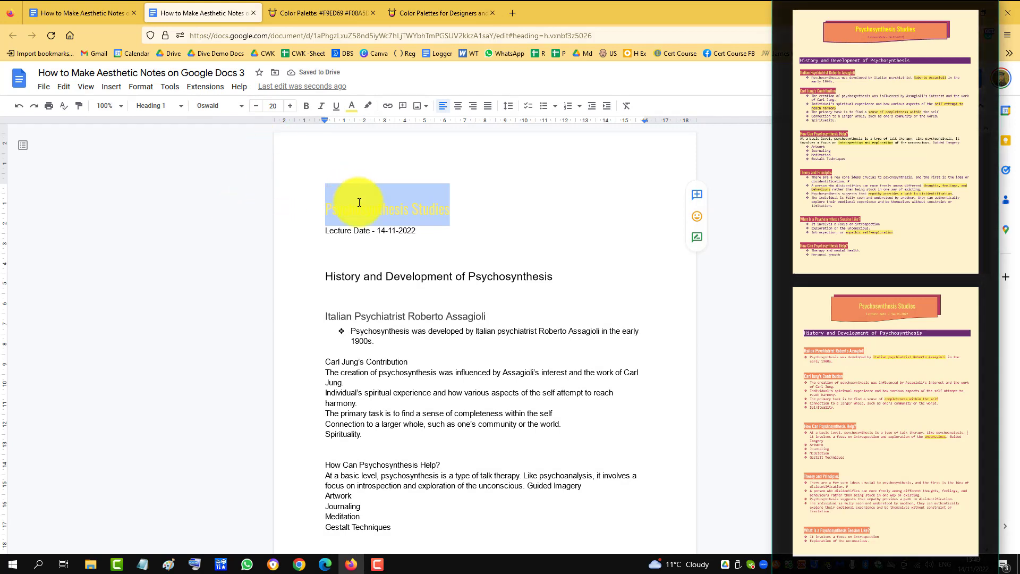
- Set the History and Development heading in Consolas
{"action": "left_click", "coordinate": [356, 277]}
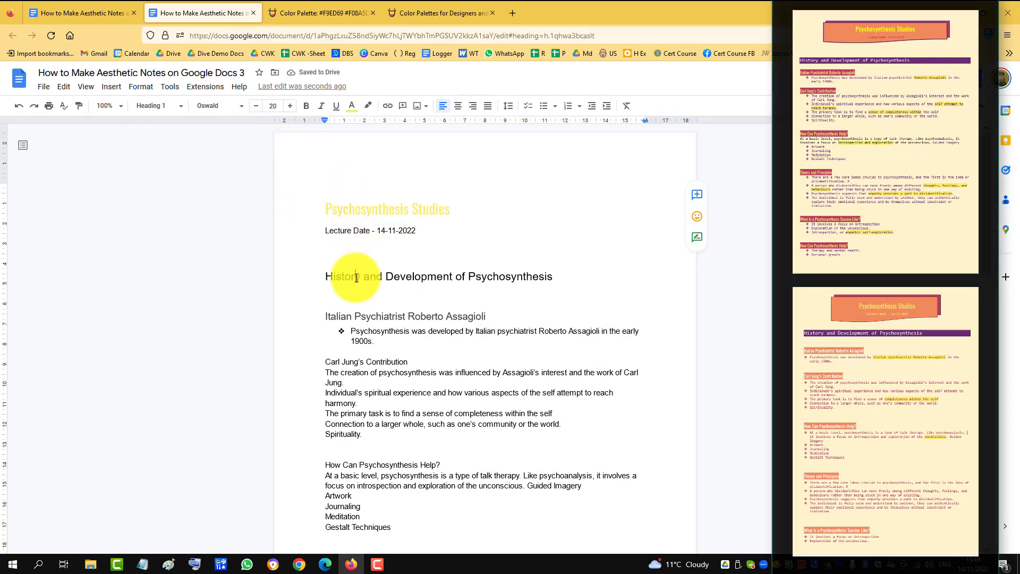
{"action": "left_click_drag", "start_coordinate": [326, 277], "coordinate": [551, 278]}
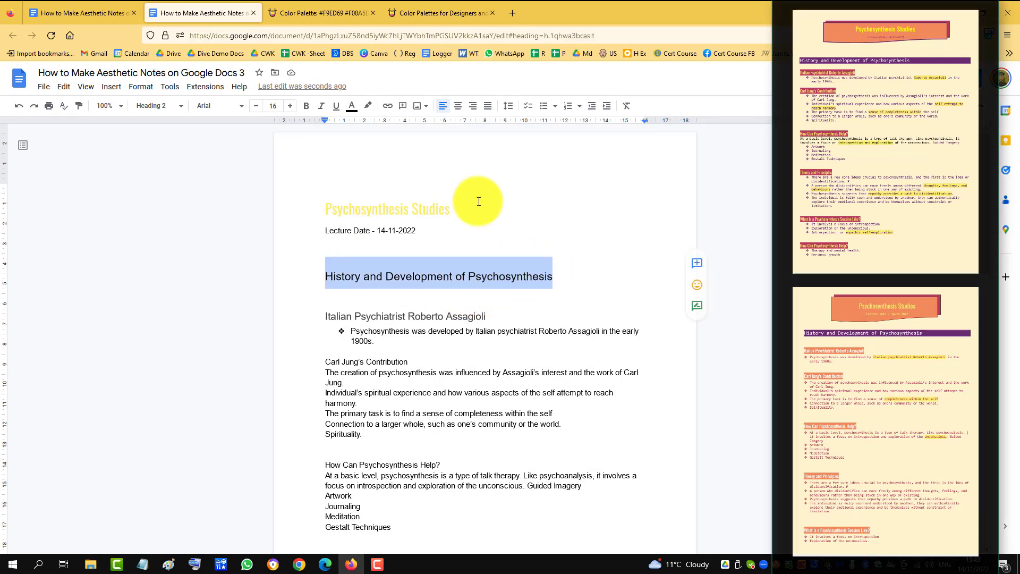
{"action": "left_click", "coordinate": [207, 109]}
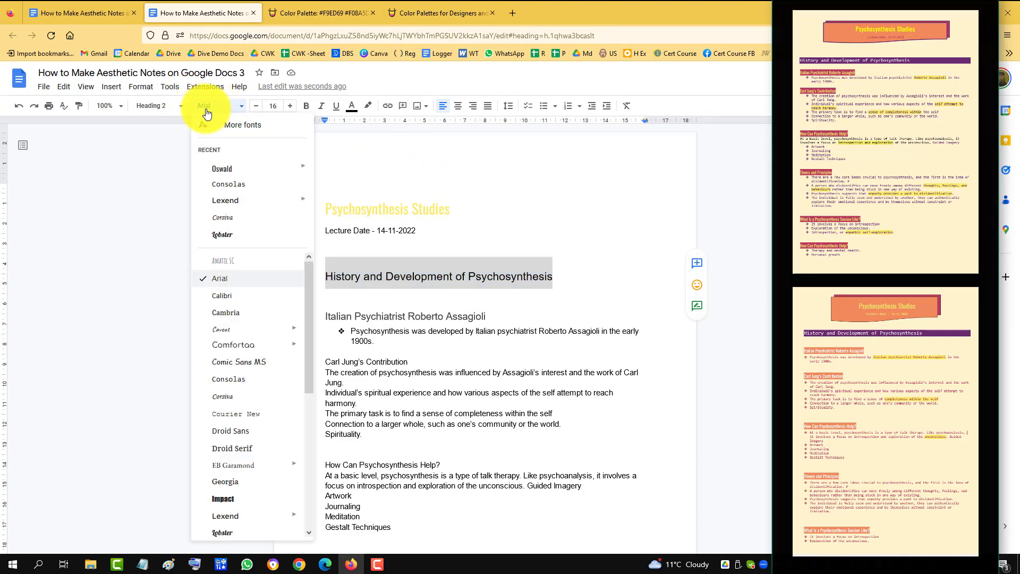
{"action": "left_click", "coordinate": [247, 193]}
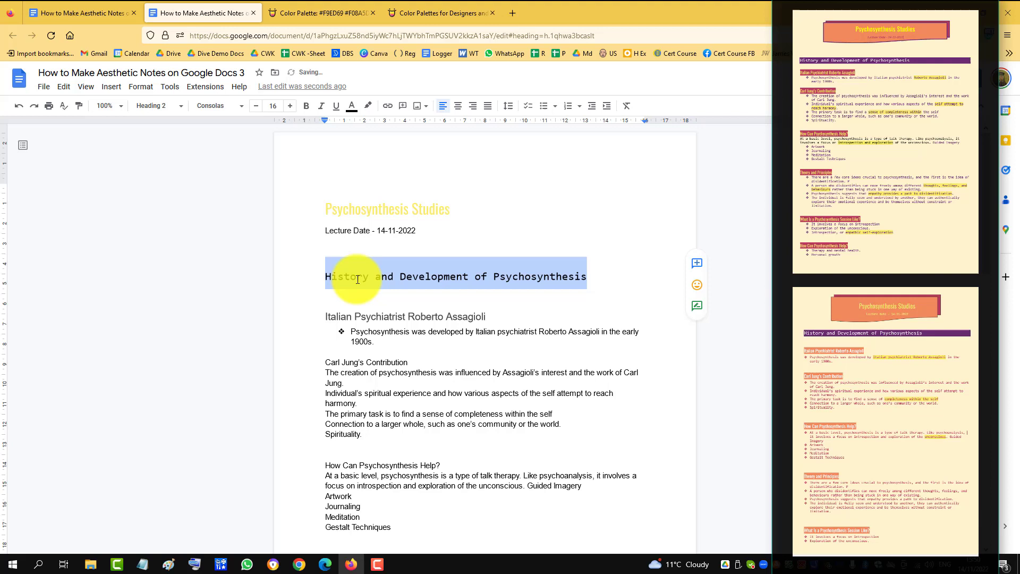
{"action": "left_click_drag", "start_coordinate": [325, 275], "coordinate": [592, 277]}
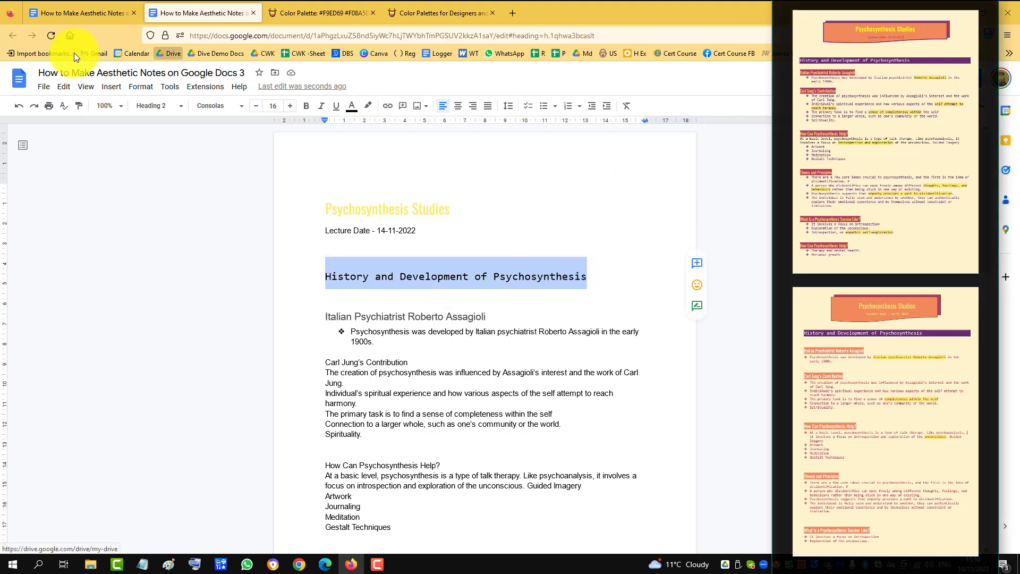
- Shade the History and Development heading with the palette's dark purple via Borders and shading
{"action": "left_click", "coordinate": [141, 87]}
{"action": "mouse_move", "coordinate": [182, 125]}
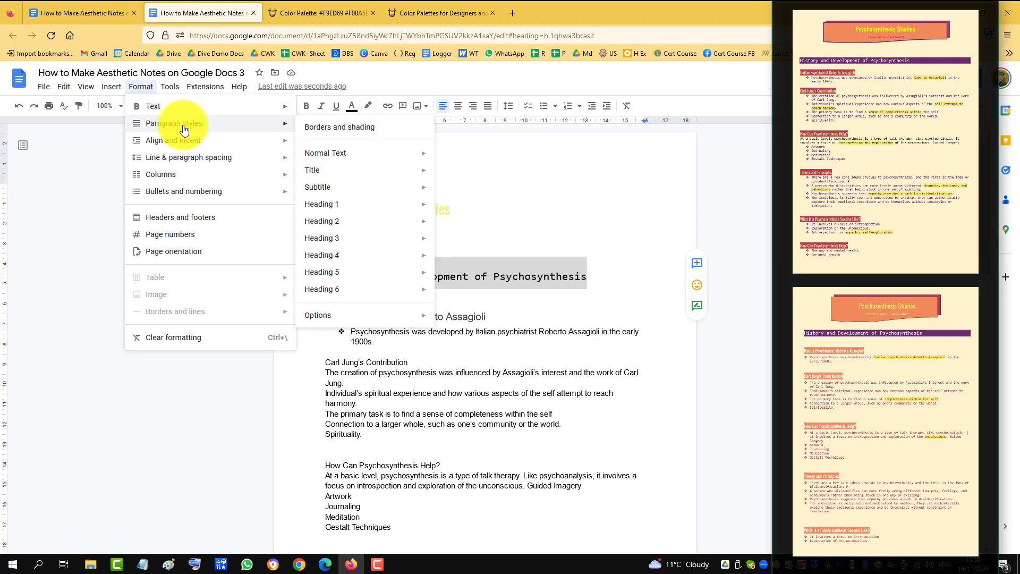
{"action": "left_click", "coordinate": [341, 128]}
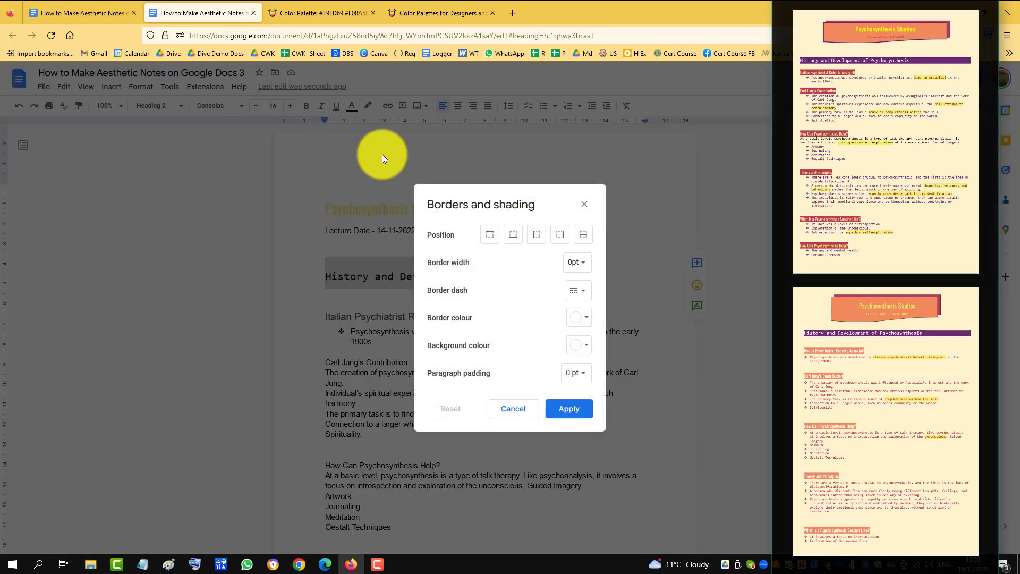
{"action": "left_click", "coordinate": [587, 351]}
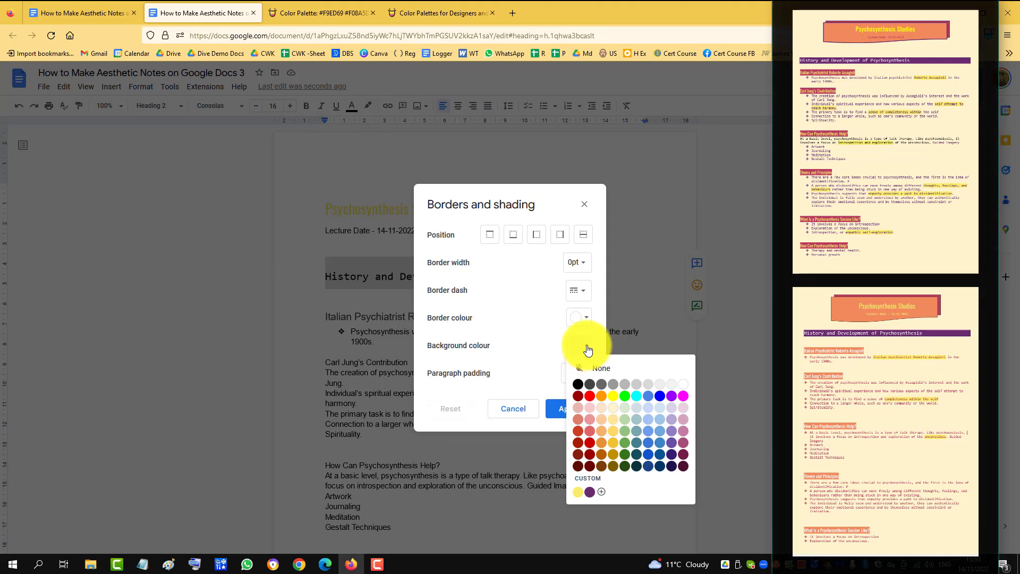
{"action": "left_click", "coordinate": [590, 494]}
{"action": "left_click", "coordinate": [564, 409]}
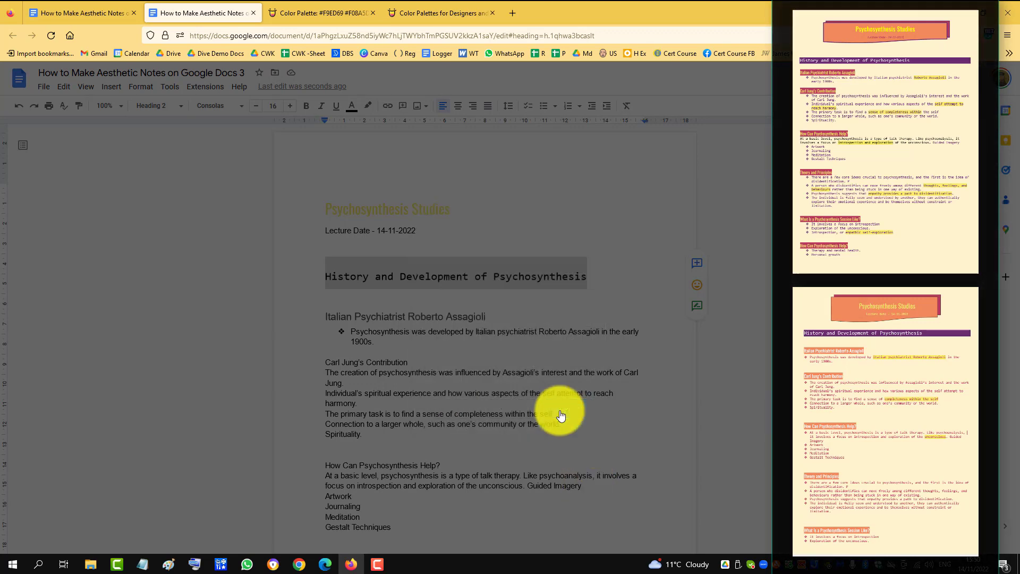
{"action": "left_click", "coordinate": [548, 283]}
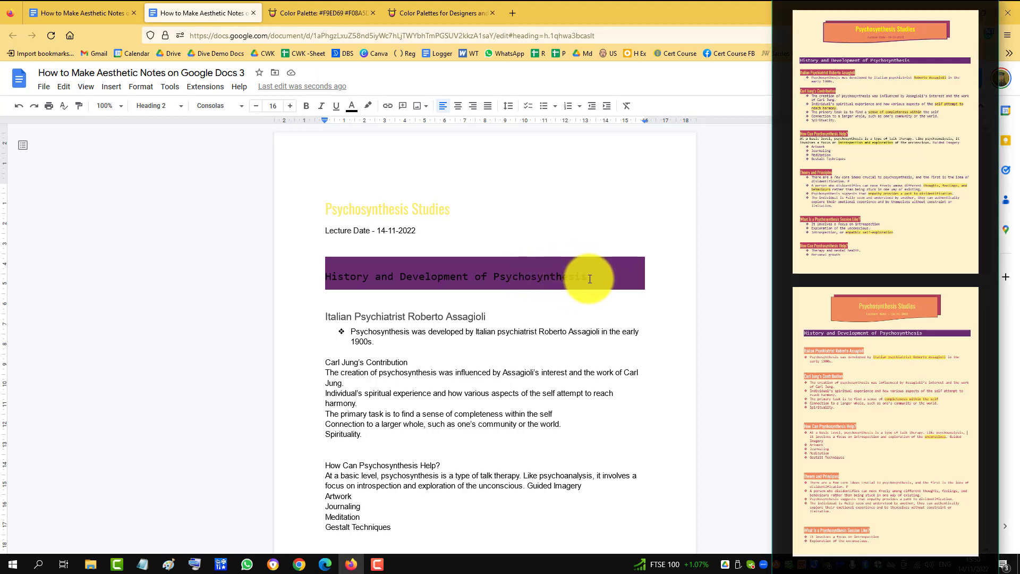
- Give the purple heading bar 1 pt paragraph padding
{"action": "left_click_drag", "start_coordinate": [589, 279], "coordinate": [331, 276]}
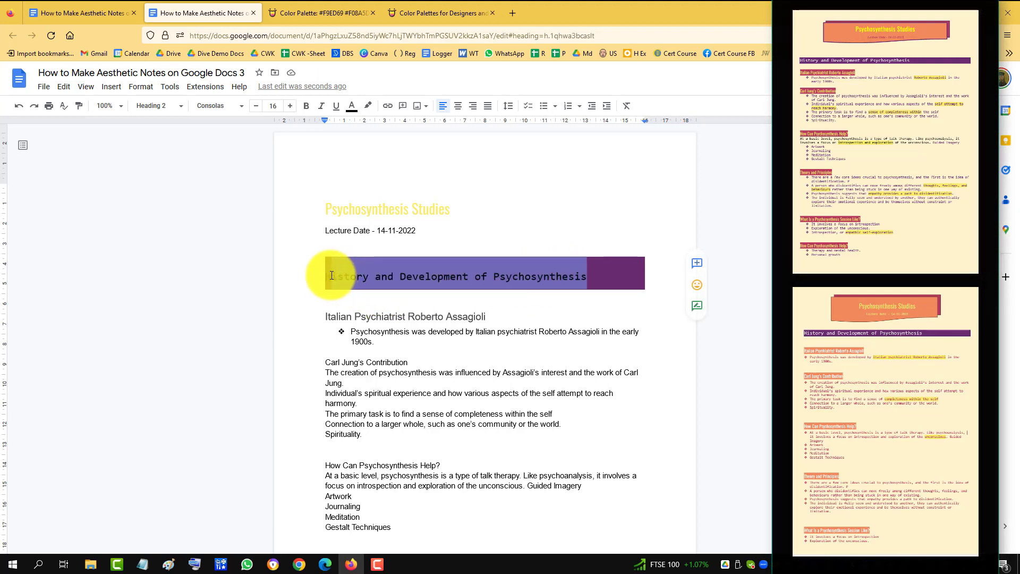
{"action": "left_click", "coordinate": [141, 89]}
{"action": "mouse_move", "coordinate": [193, 124]}
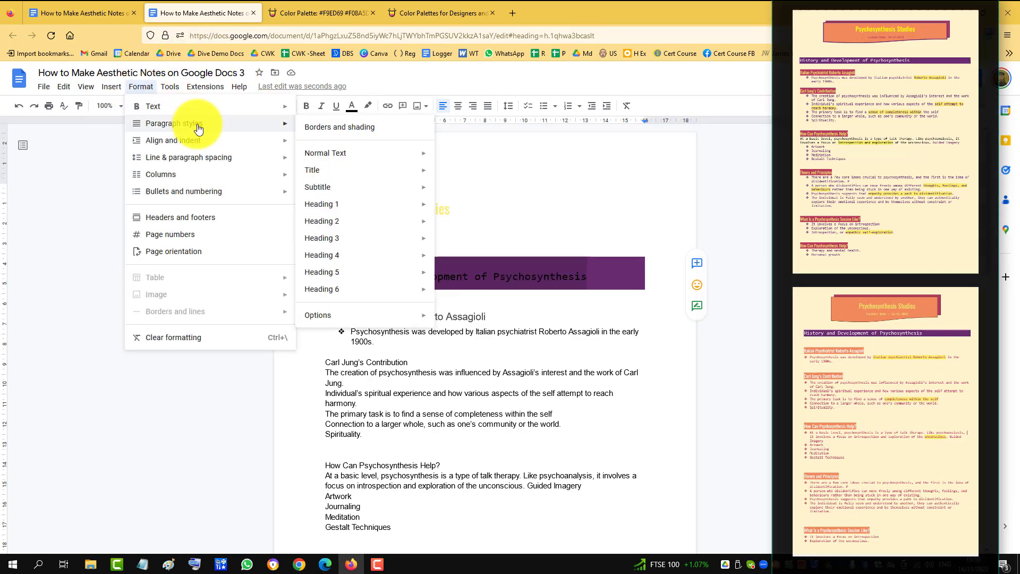
{"action": "left_click", "coordinate": [329, 129]}
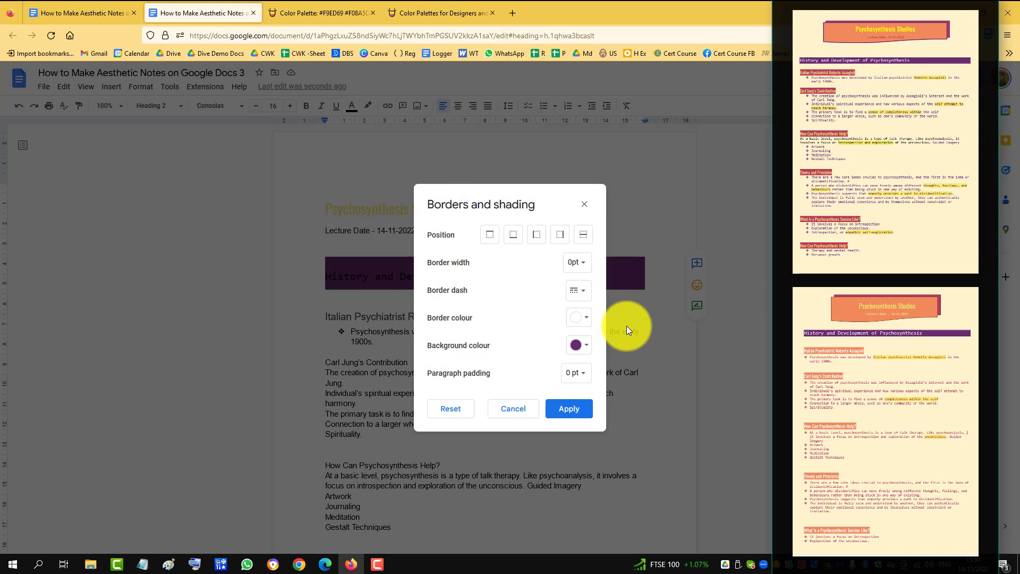
{"action": "left_click", "coordinate": [585, 376]}
{"action": "left_click", "coordinate": [584, 417]}
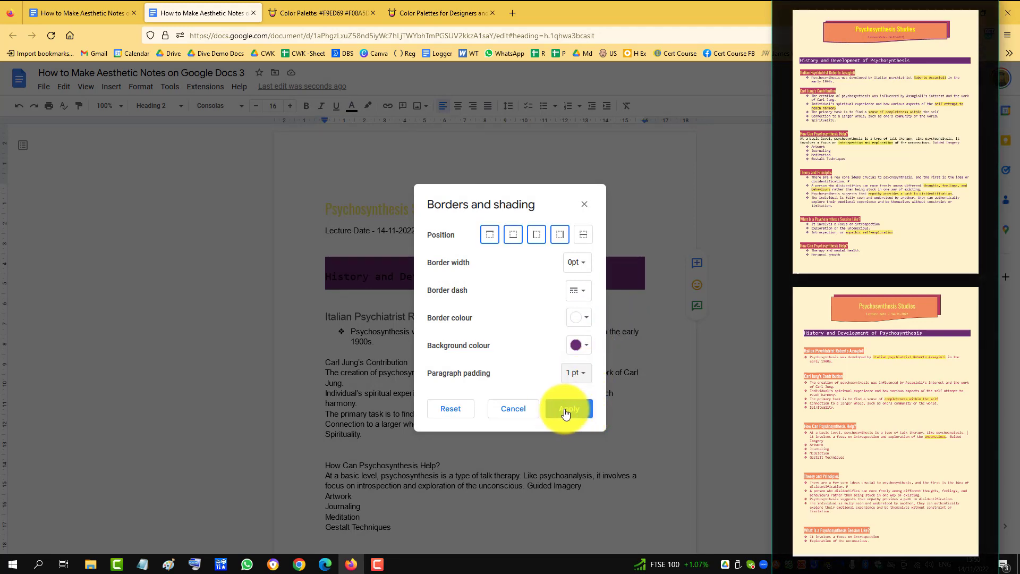
{"action": "left_click", "coordinate": [565, 412]}
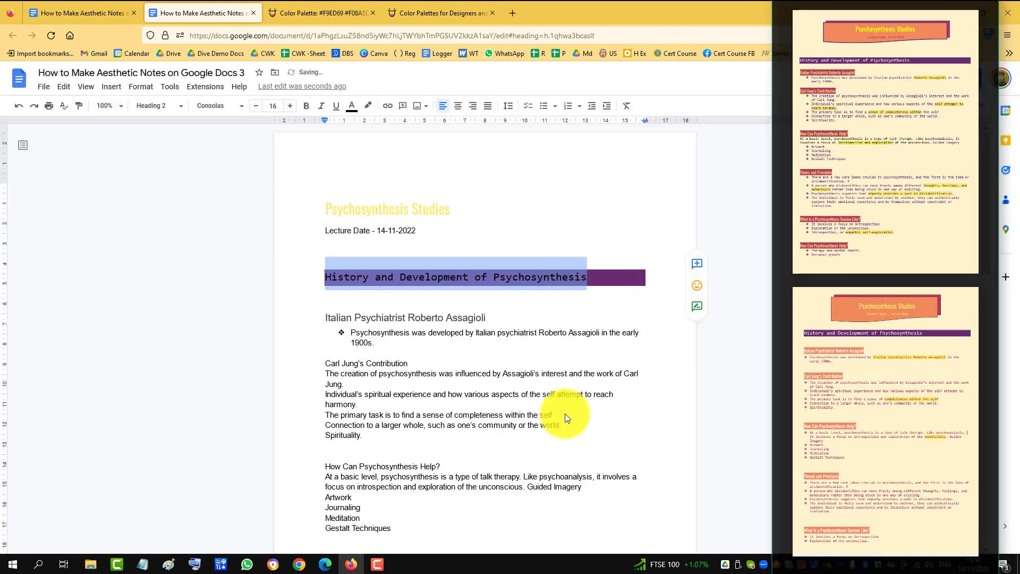
- Make the purple heading's text white, then select the Assagioli heading
{"action": "left_click", "coordinate": [513, 280]}
{"action": "left_click_drag", "start_coordinate": [598, 276], "coordinate": [324, 277]}
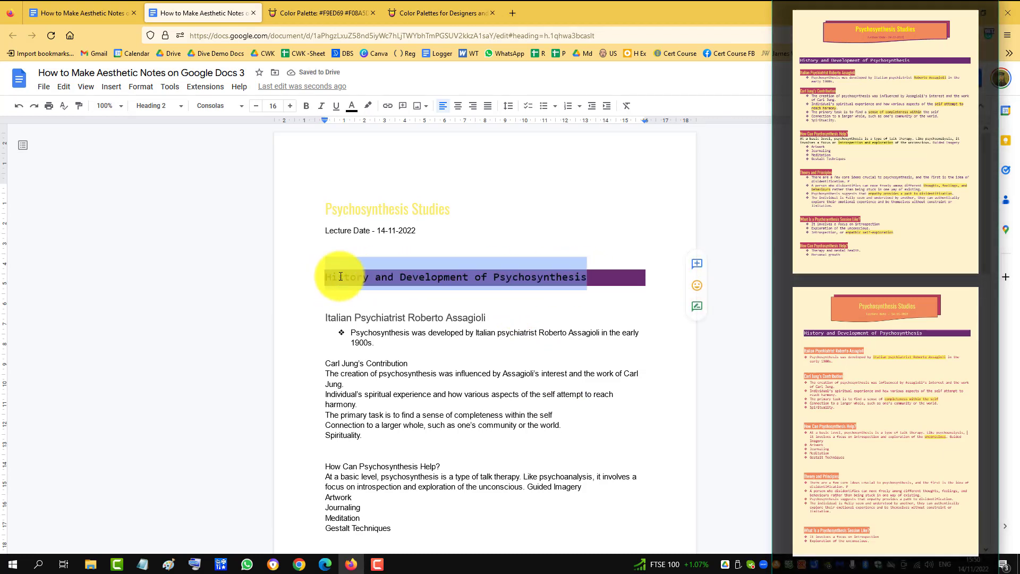
{"action": "left_click", "coordinate": [350, 108]}
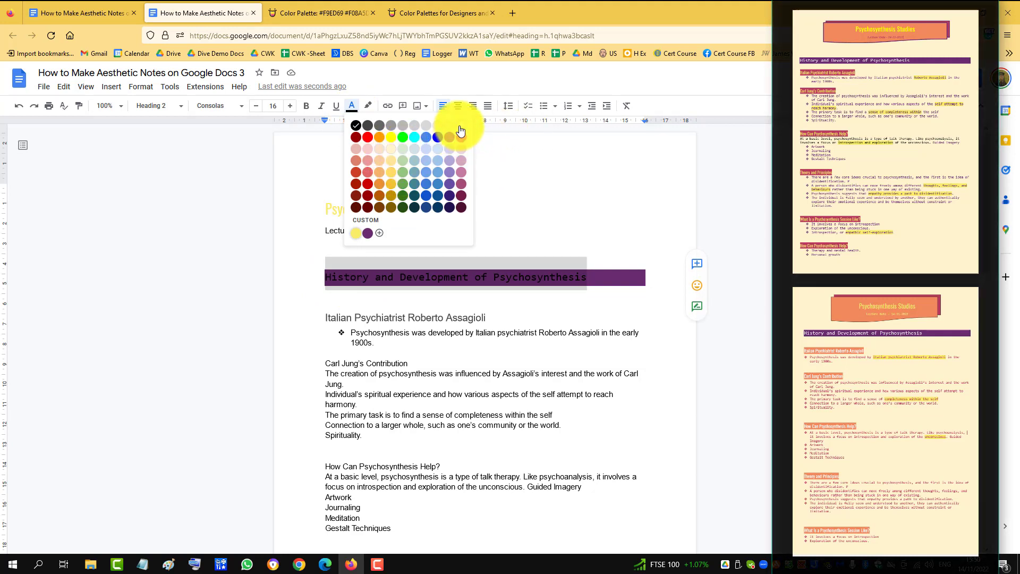
{"action": "left_click", "coordinate": [461, 126]}
{"action": "left_click", "coordinate": [593, 243]}
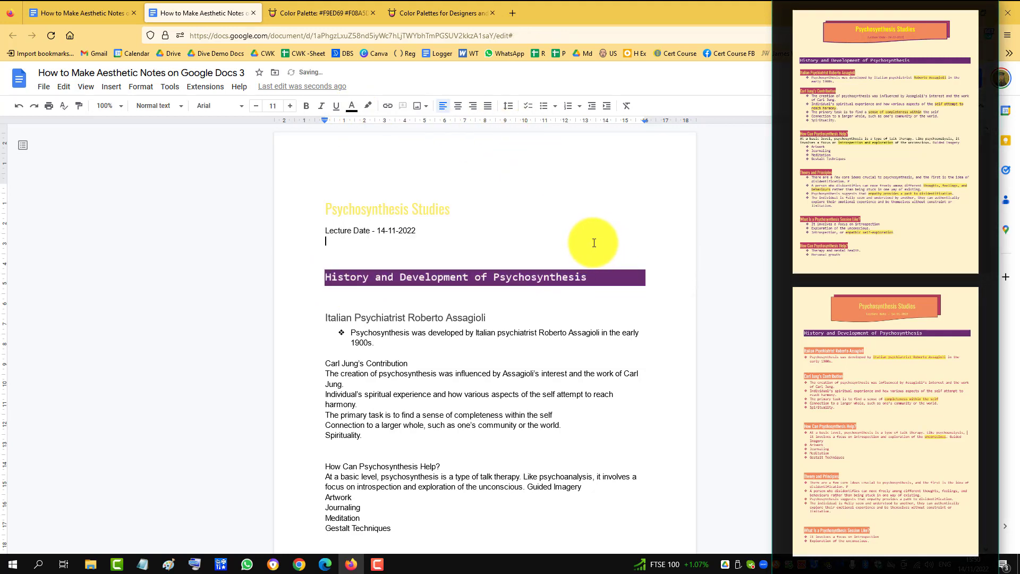
{"action": "left_click", "coordinate": [489, 317]}
{"action": "left_click_drag", "start_coordinate": [490, 317], "coordinate": [321, 313]}
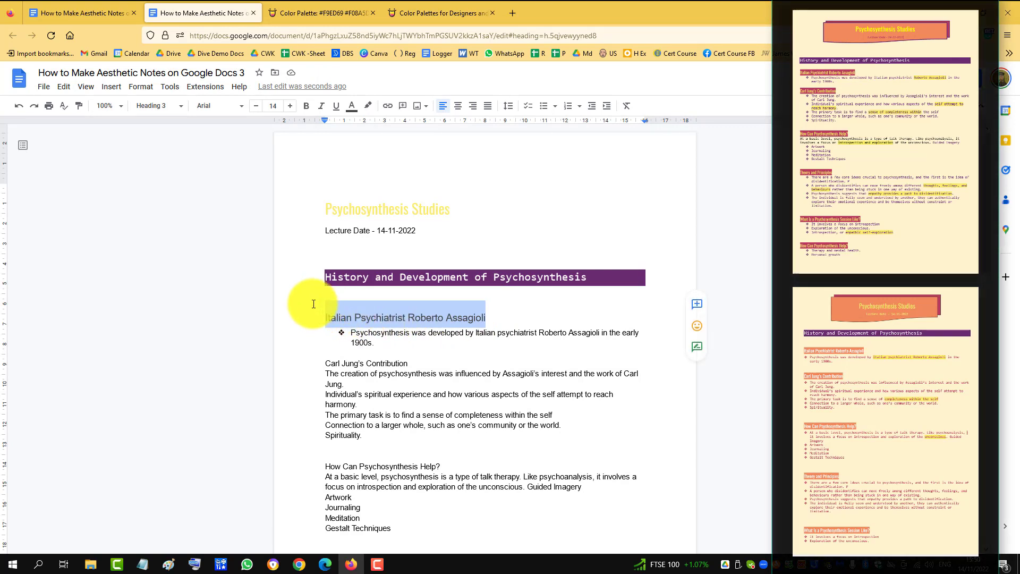
- Set the Italian Psychiatrist Roberto Assagioli heading in Oswald and start a custom highlight colour
{"action": "left_click", "coordinate": [219, 107]}
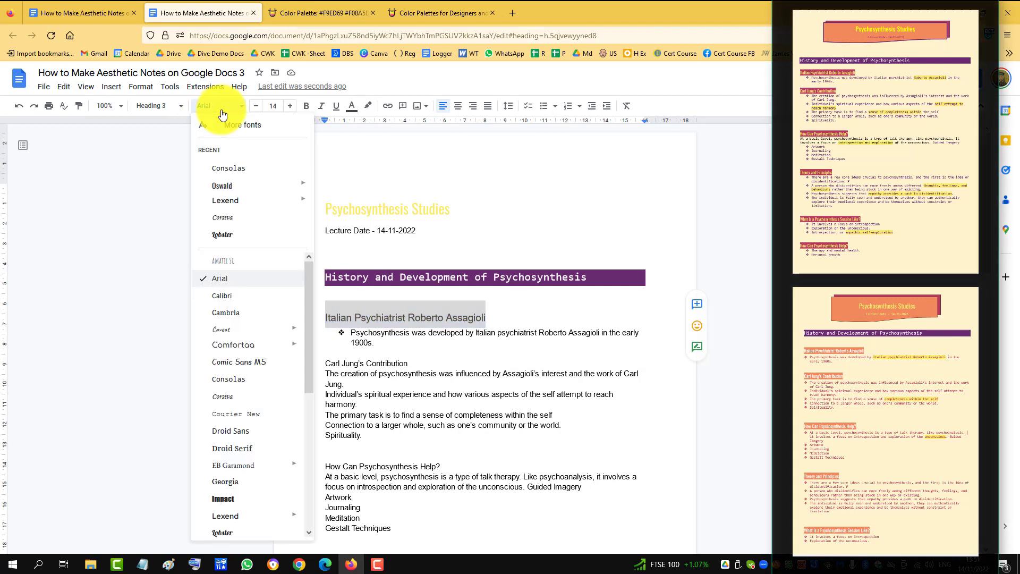
{"action": "mouse_move", "coordinate": [257, 189]}
{"action": "left_click", "coordinate": [296, 186]}
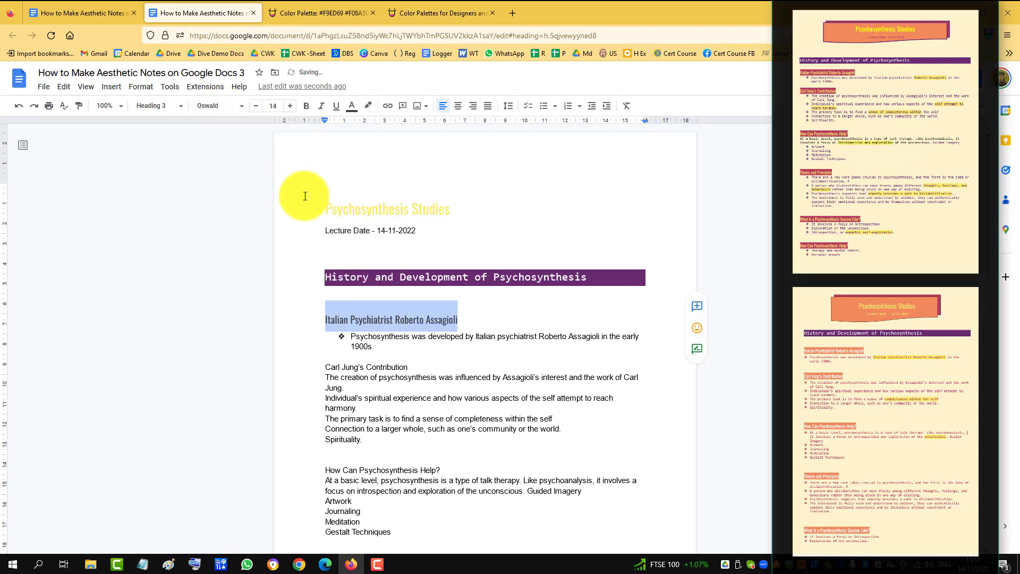
{"action": "left_click_drag", "start_coordinate": [458, 319], "coordinate": [325, 324]}
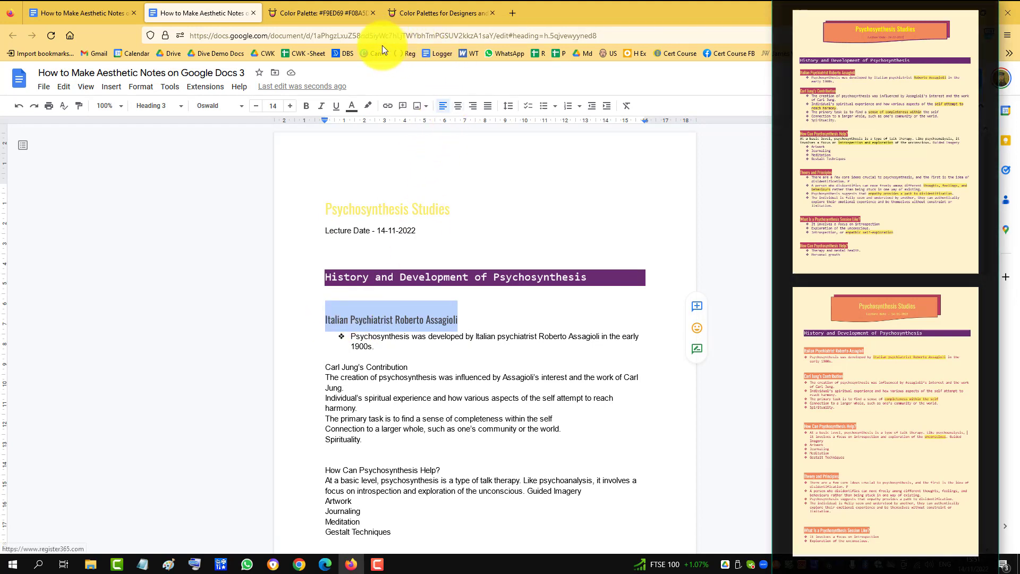
{"action": "left_click", "coordinate": [368, 108]}
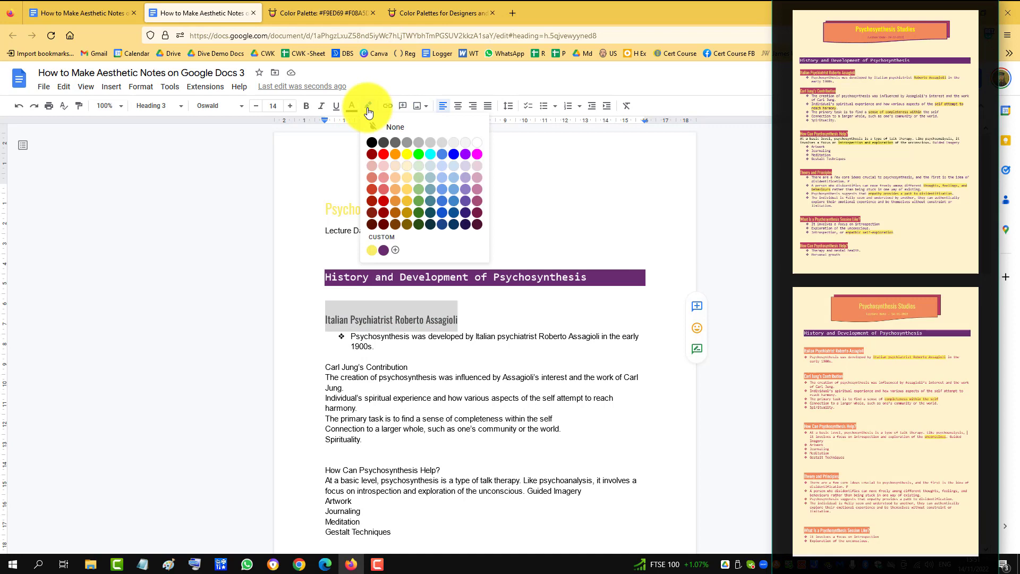
{"action": "left_click", "coordinate": [395, 250]}
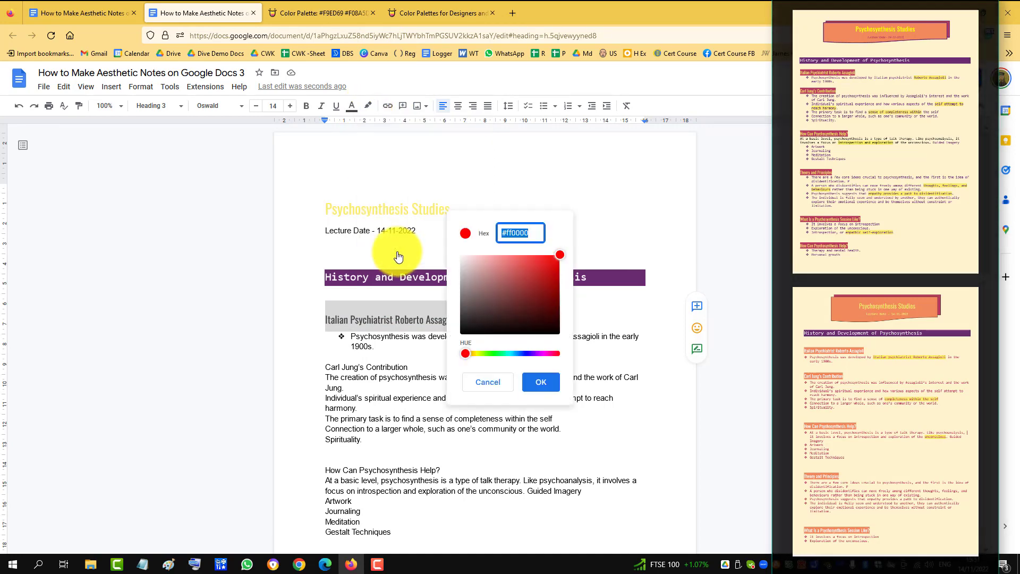
- Copy the orange code F08A5D from the Color Hunt palette and return to the Doc
{"action": "left_click", "coordinate": [322, 12]}
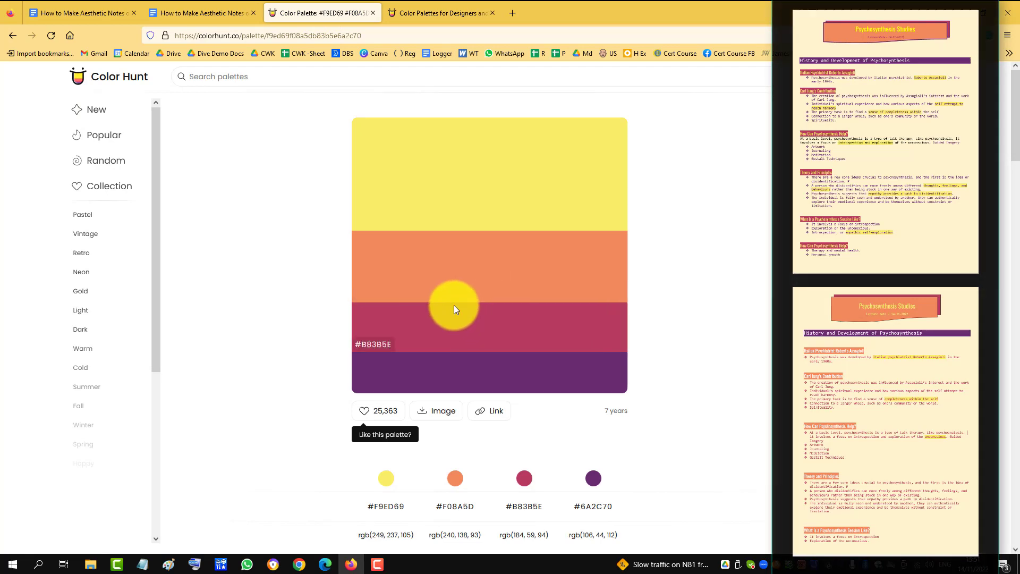
{"action": "left_click", "coordinate": [375, 292]}
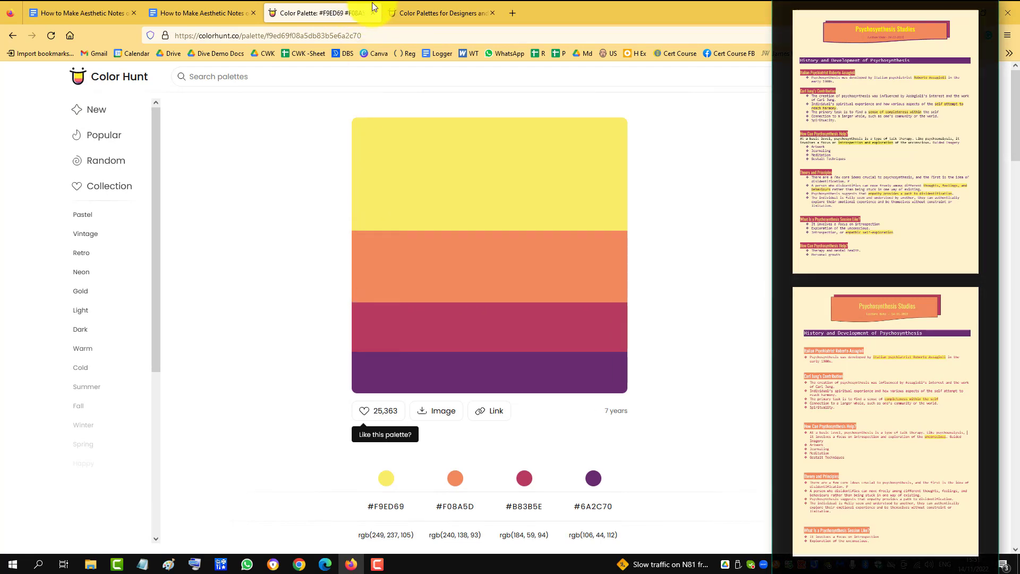
{"action": "left_click", "coordinate": [402, 9]}
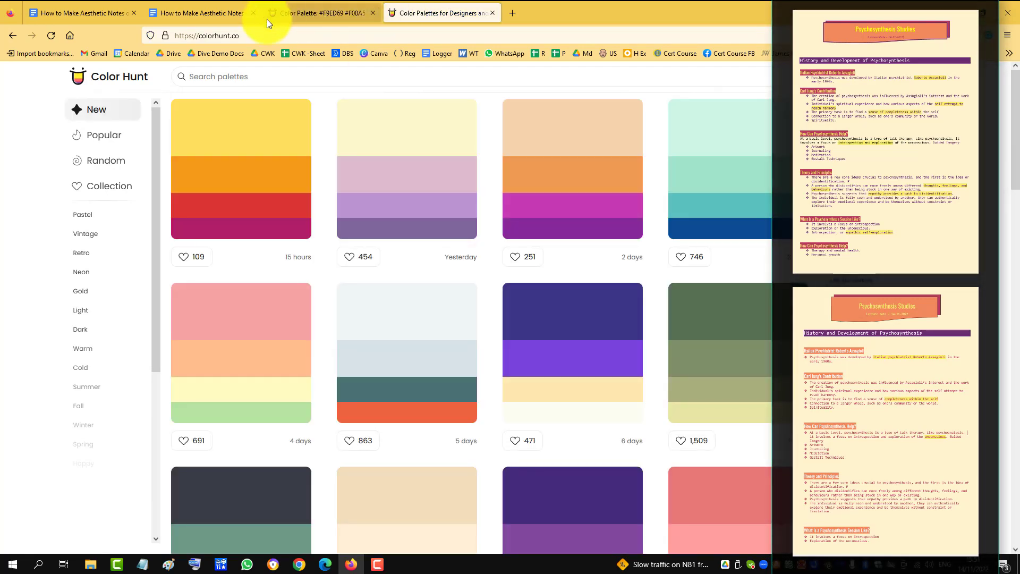
{"action": "left_click", "coordinate": [212, 14]}
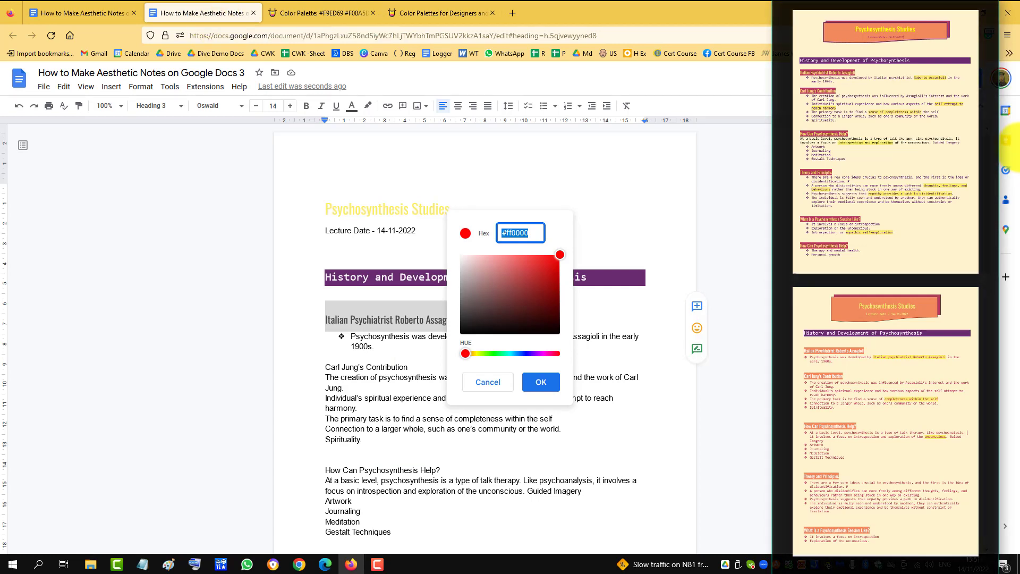
- Highlight the Assagioli heading in orange F08A5D and make its text white
{"action": "type", "text": "F08A5D"}
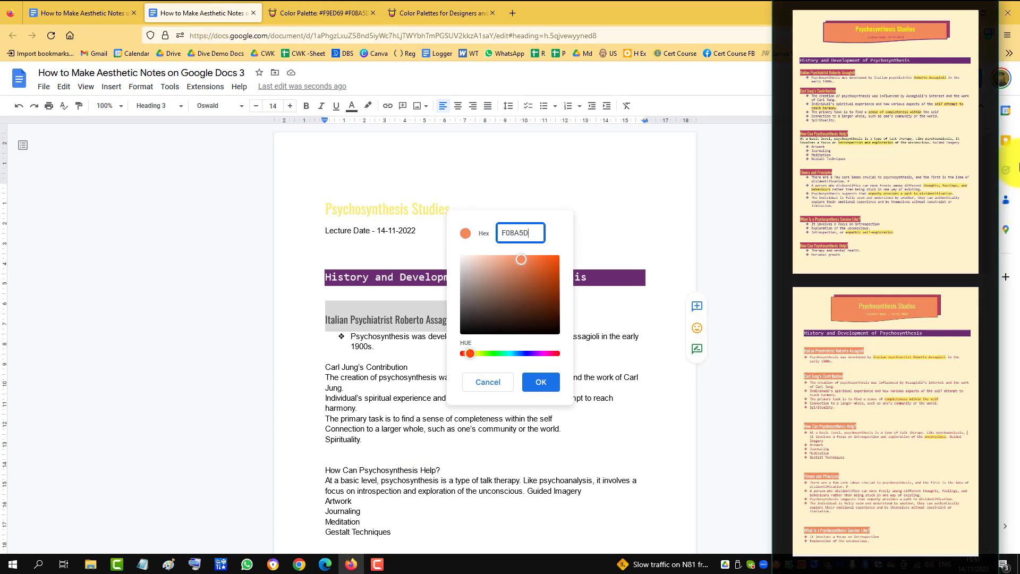
{"action": "left_click", "coordinate": [541, 381]}
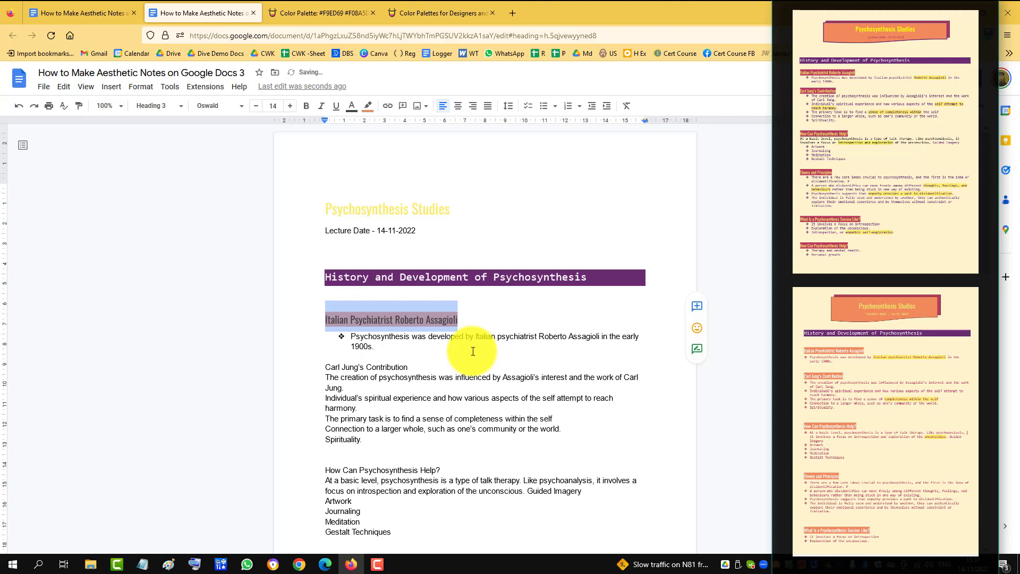
{"action": "left_click", "coordinate": [476, 327]}
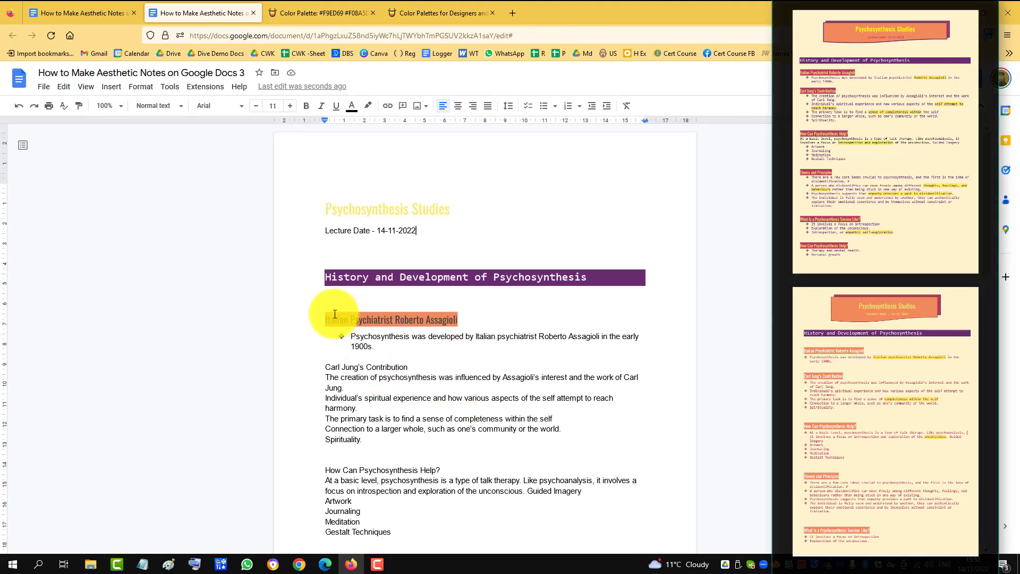
{"action": "left_click_drag", "start_coordinate": [328, 320], "coordinate": [462, 320]}
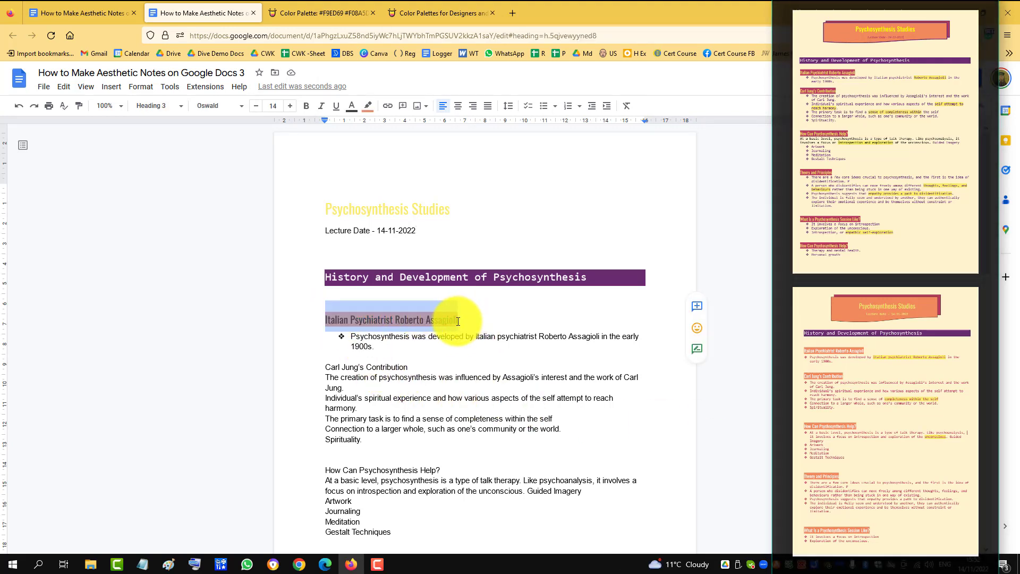
{"action": "left_click", "coordinate": [351, 106]}
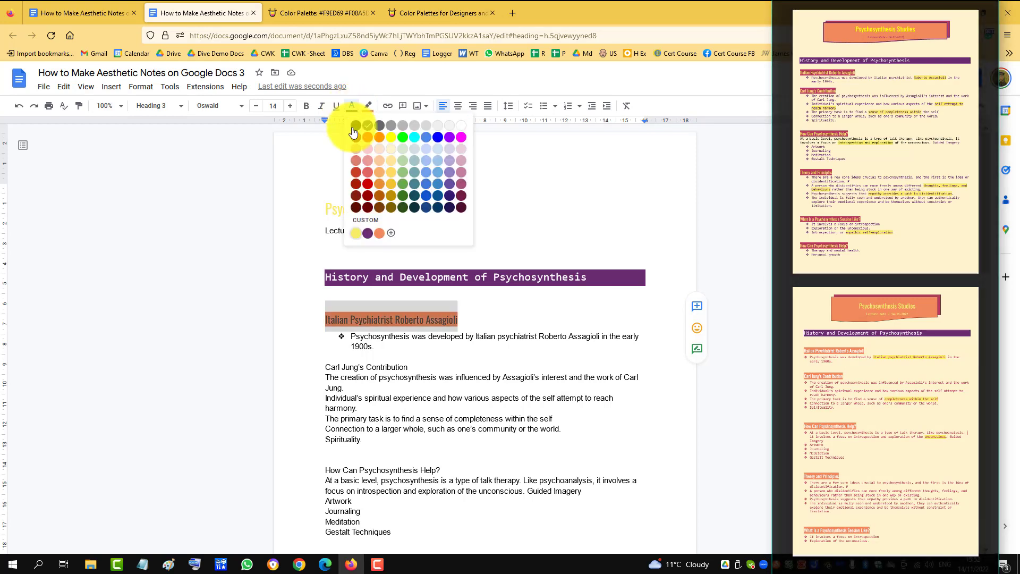
{"action": "left_click", "coordinate": [460, 126]}
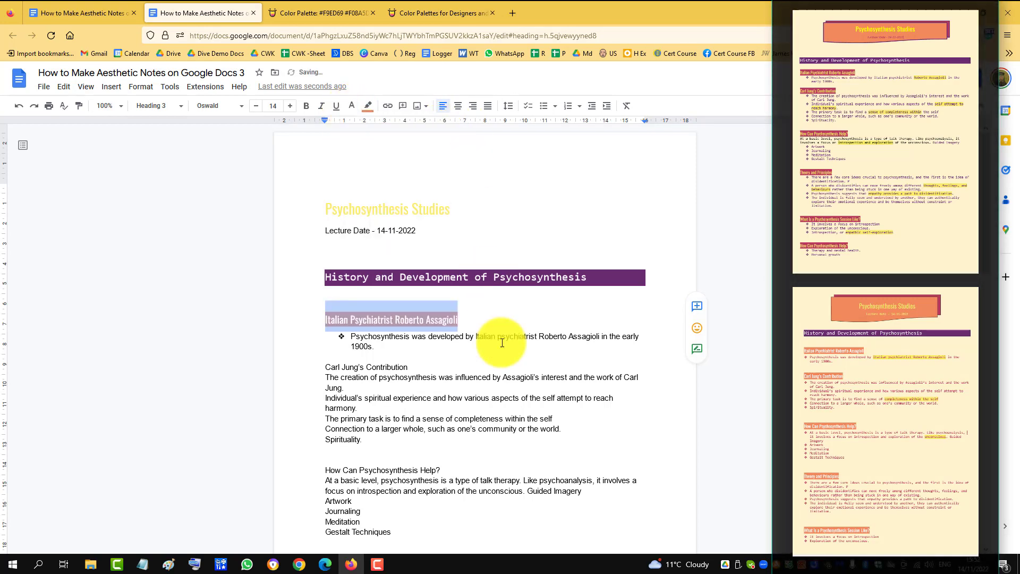
{"action": "left_click", "coordinate": [515, 314]}
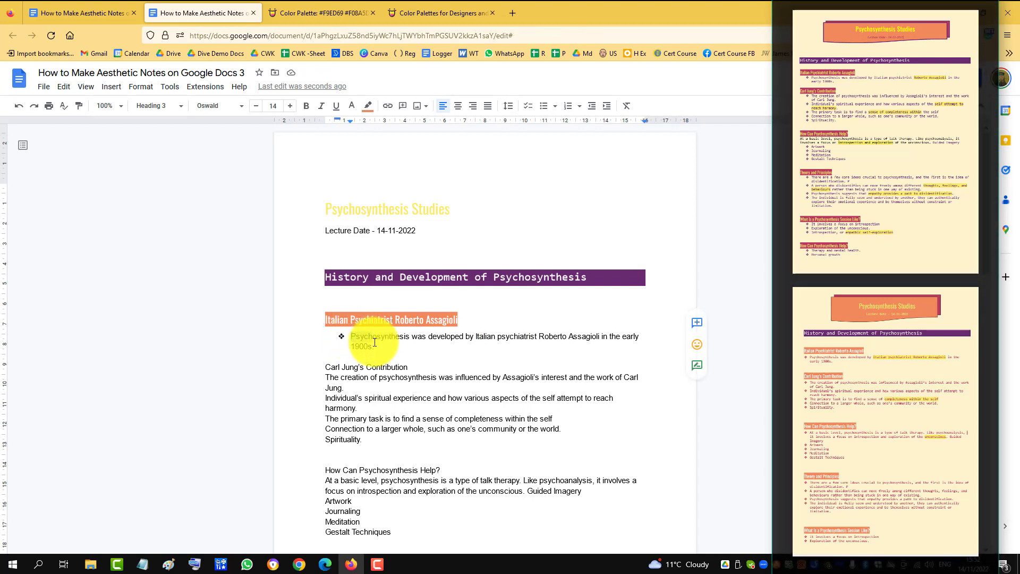
- Format the bullet about Assagioli in the early 1900s in Consolas, single-spaced
{"action": "left_click_drag", "start_coordinate": [352, 336], "coordinate": [379, 346]}
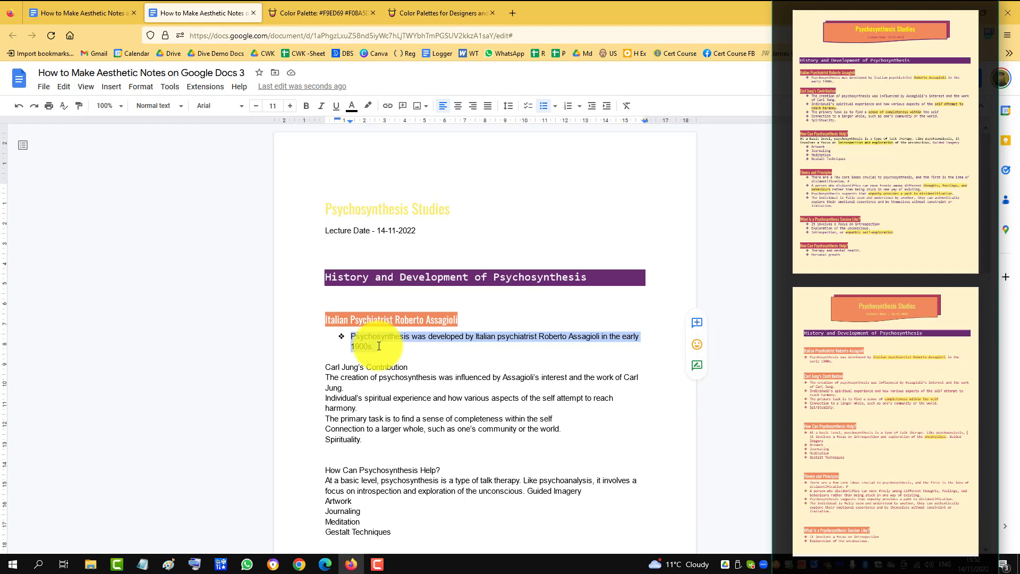
{"action": "left_click", "coordinate": [242, 106]}
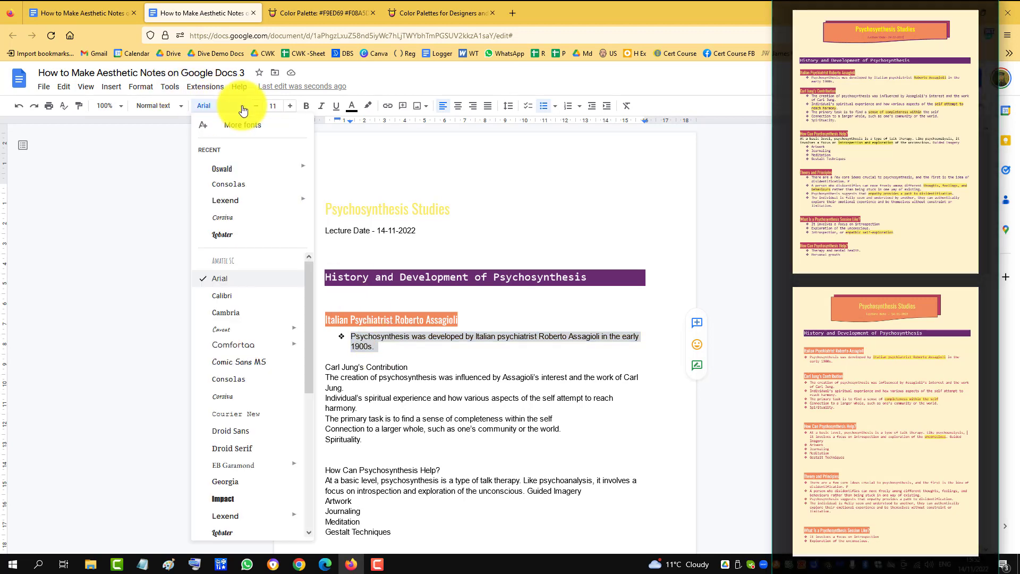
{"action": "left_click", "coordinate": [263, 190]}
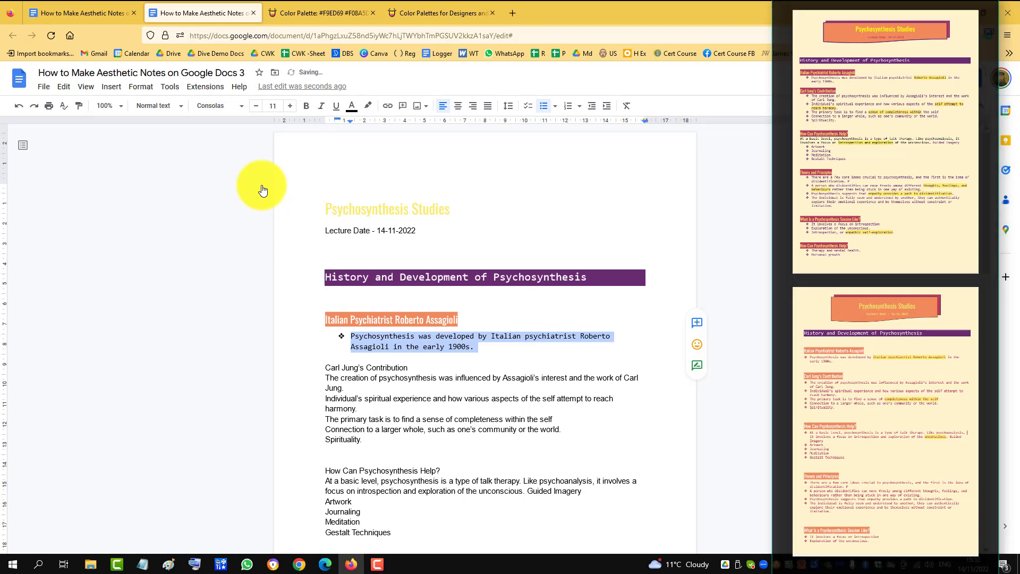
{"action": "left_click", "coordinate": [510, 108]}
{"action": "left_click", "coordinate": [530, 127]}
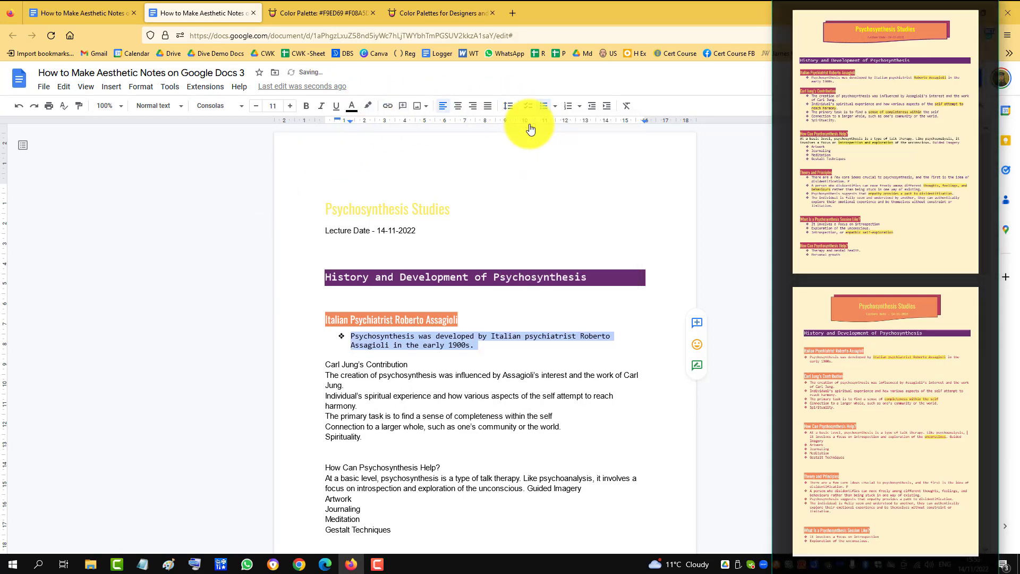
- Make the 'Lecture Date - 14-11-2022' line size 9, bold and the title's custom yellow
{"action": "left_click", "coordinate": [348, 266]}
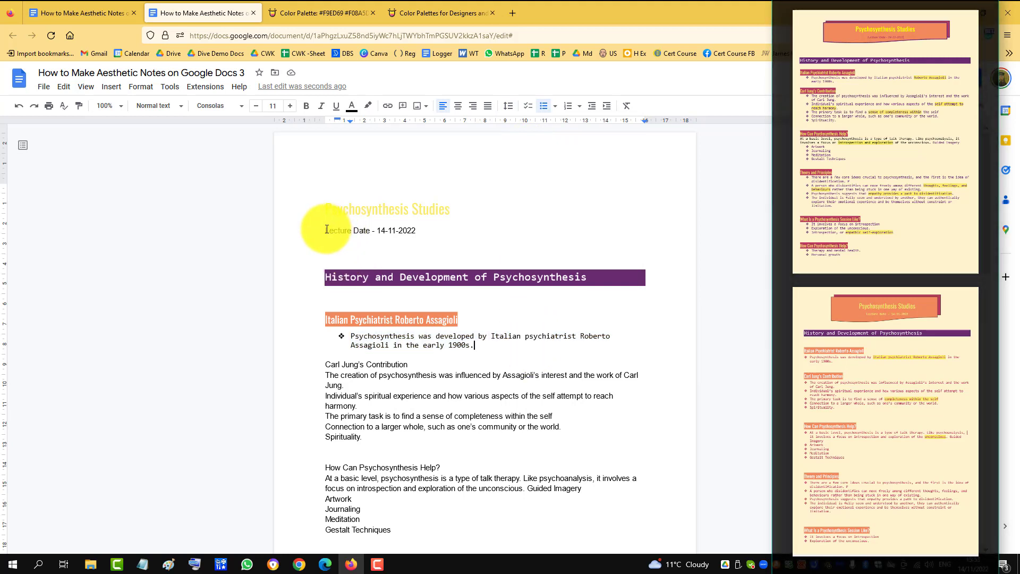
{"action": "left_click_drag", "start_coordinate": [325, 229], "coordinate": [419, 230]}
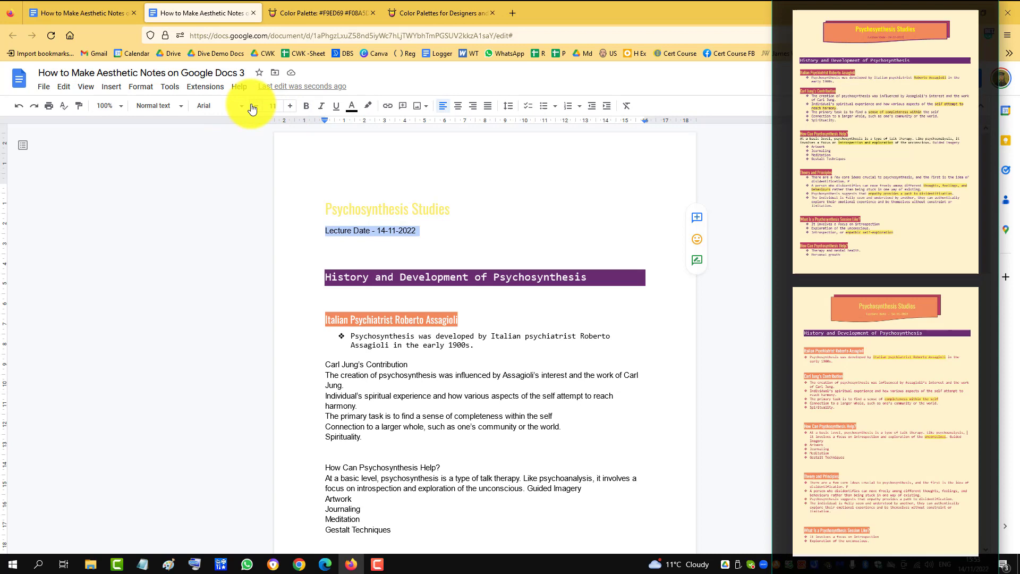
{"action": "left_click", "coordinate": [255, 108]}
{"action": "left_click", "coordinate": [255, 109]}
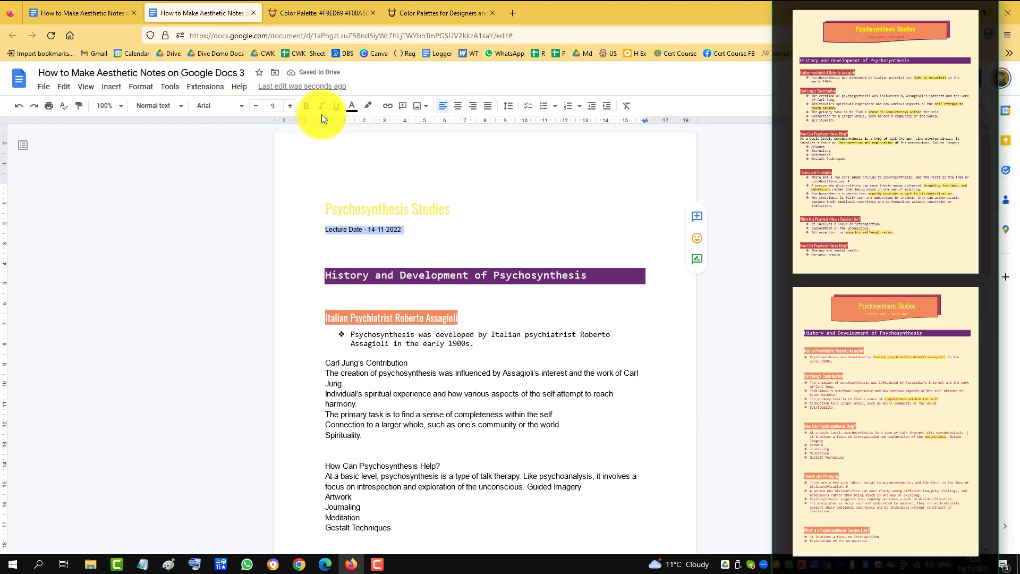
{"action": "left_click", "coordinate": [351, 109]}
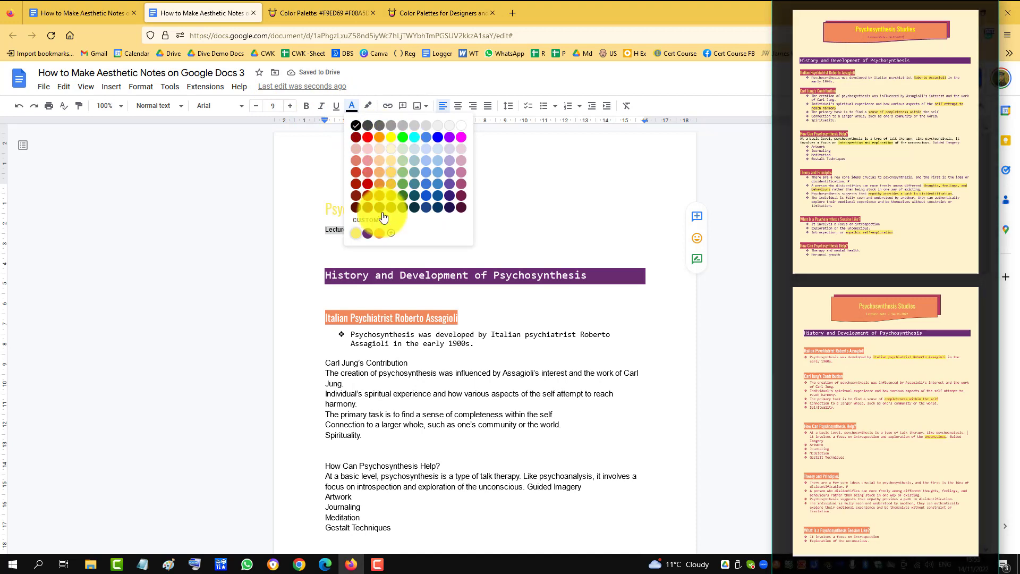
{"action": "left_click", "coordinate": [356, 235]}
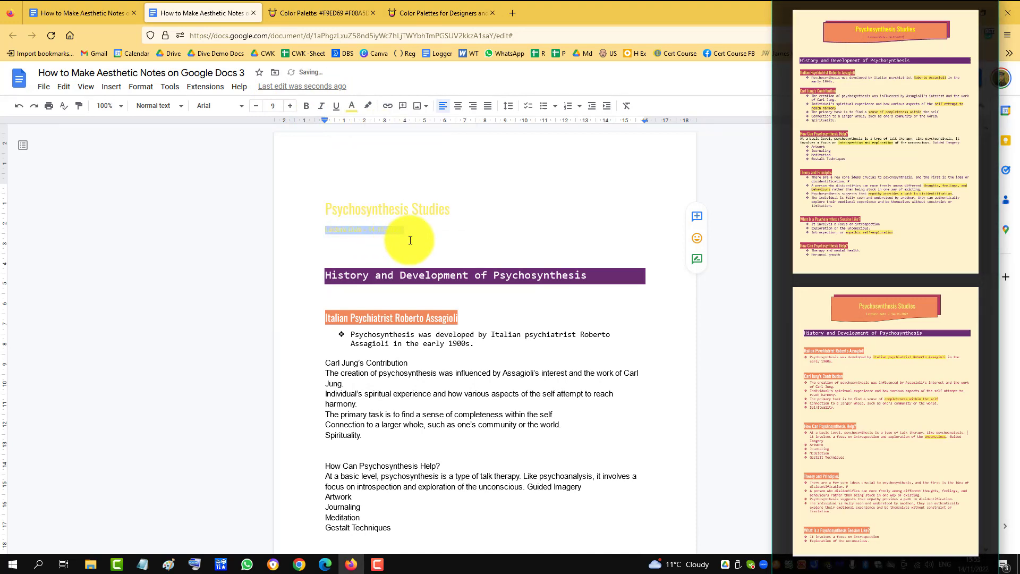
{"action": "left_click", "coordinate": [348, 226]}
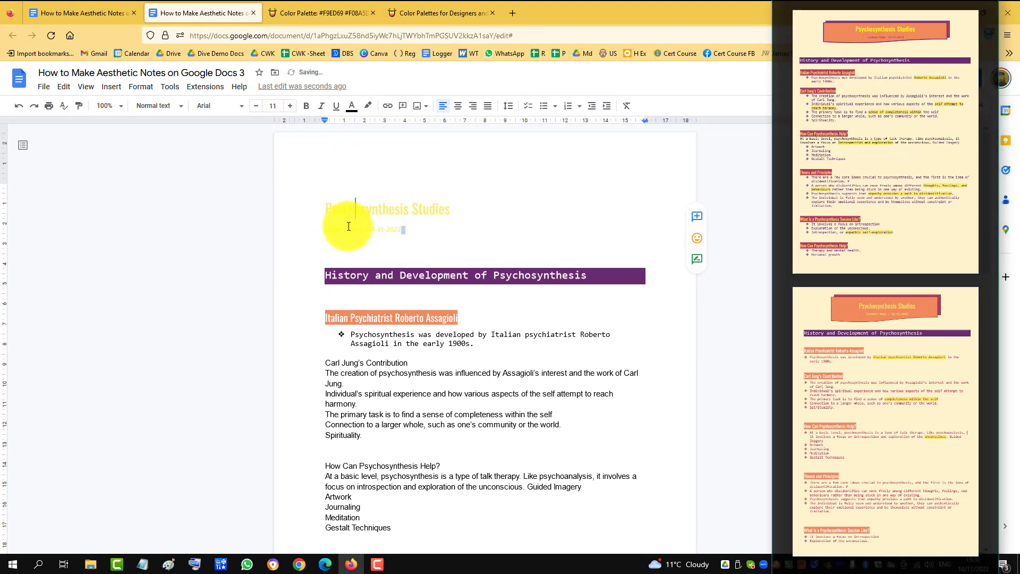
{"action": "left_click_drag", "start_coordinate": [325, 230], "coordinate": [405, 230]}
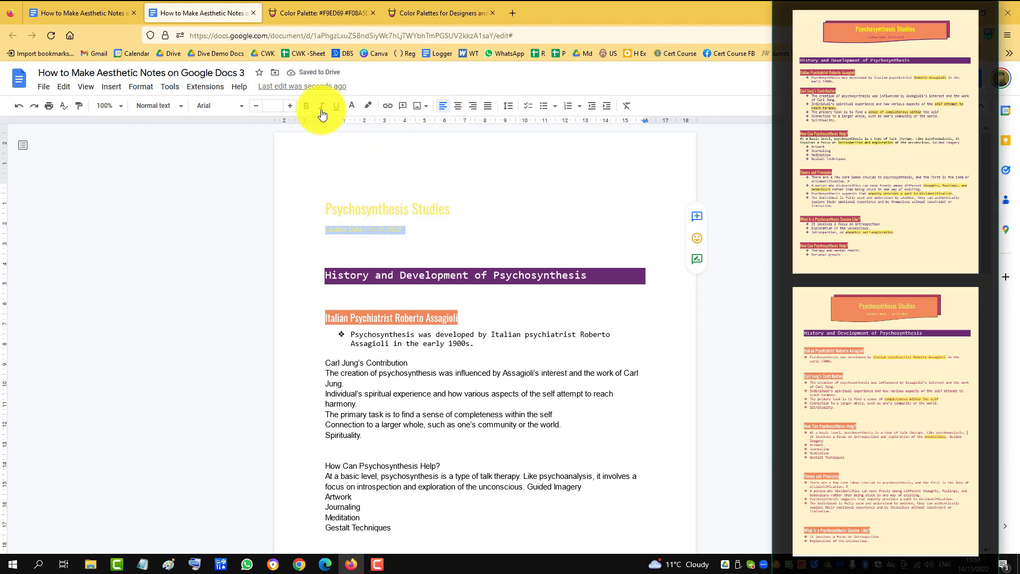
{"action": "left_click", "coordinate": [306, 106]}
{"action": "left_click", "coordinate": [595, 317]}
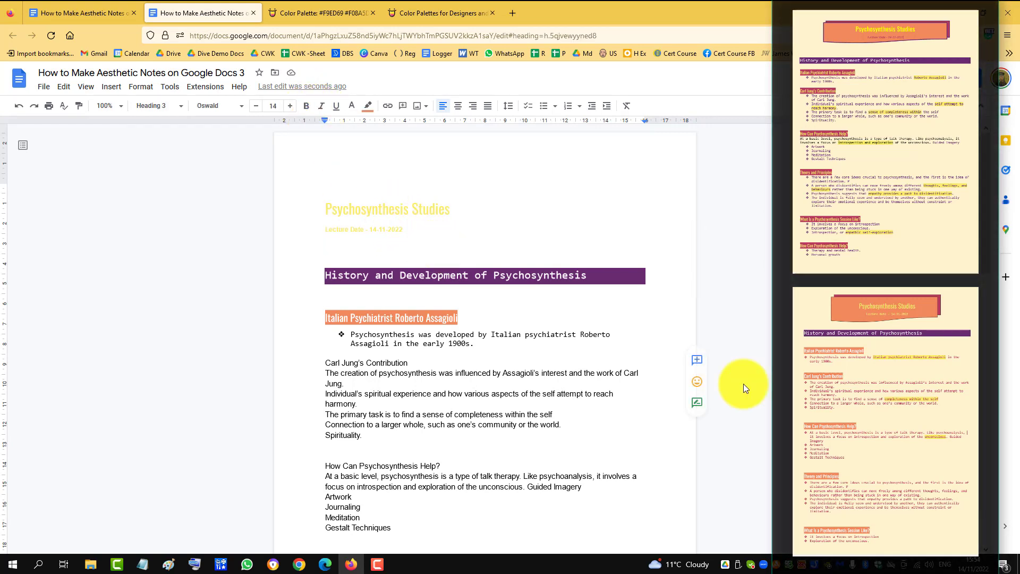
- In Page setup, make the page light yellow 3 with 1 cm margins, then select the first bullet
{"action": "left_click", "coordinate": [43, 92]}
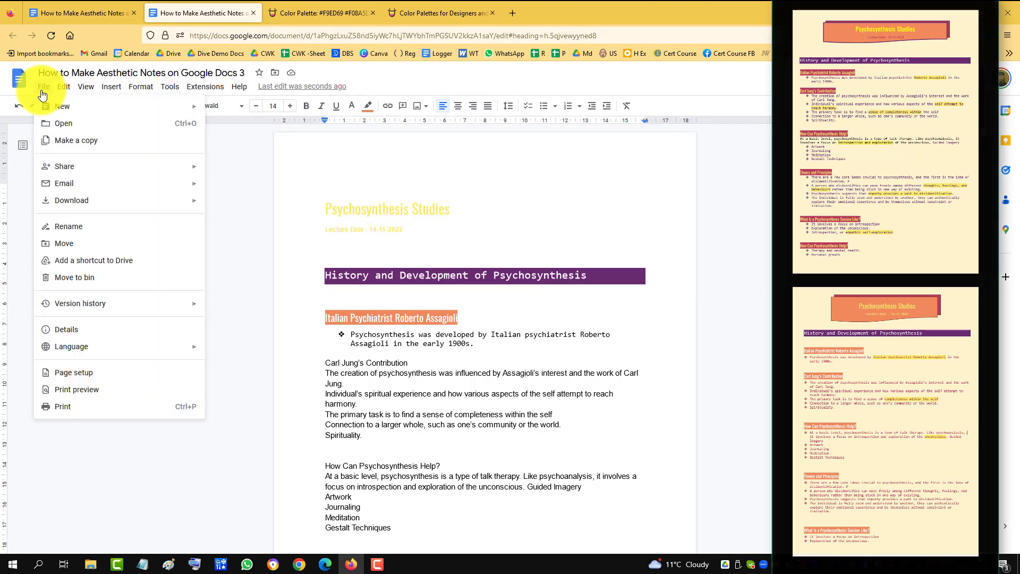
{"action": "left_click", "coordinate": [80, 375]}
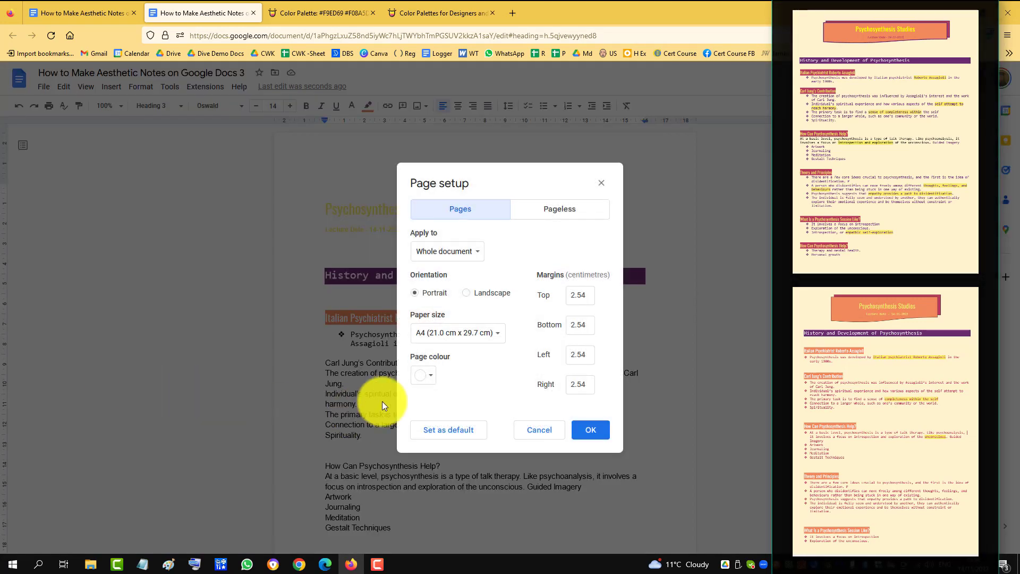
{"action": "left_click", "coordinate": [431, 376]}
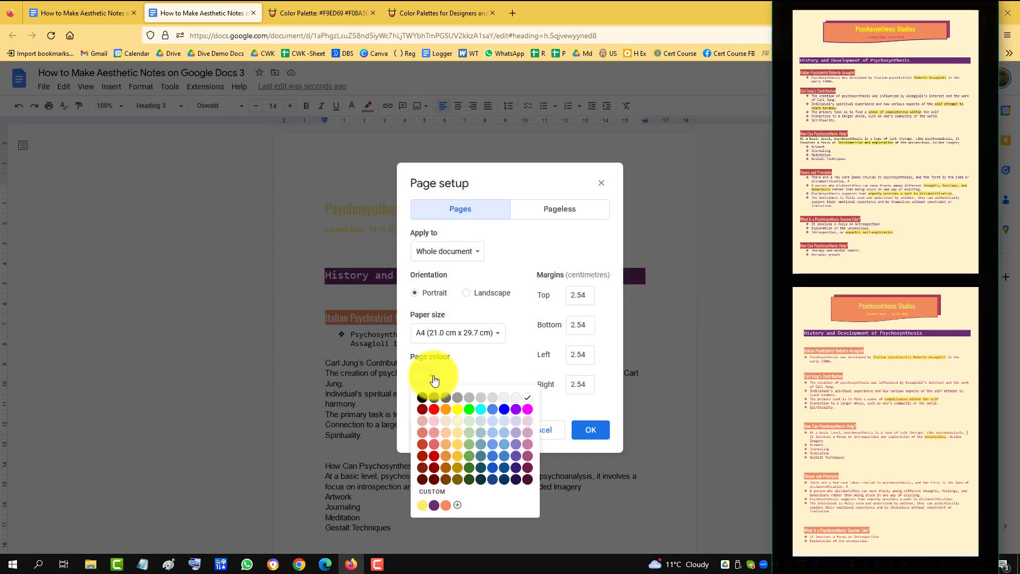
{"action": "left_click", "coordinate": [457, 425]}
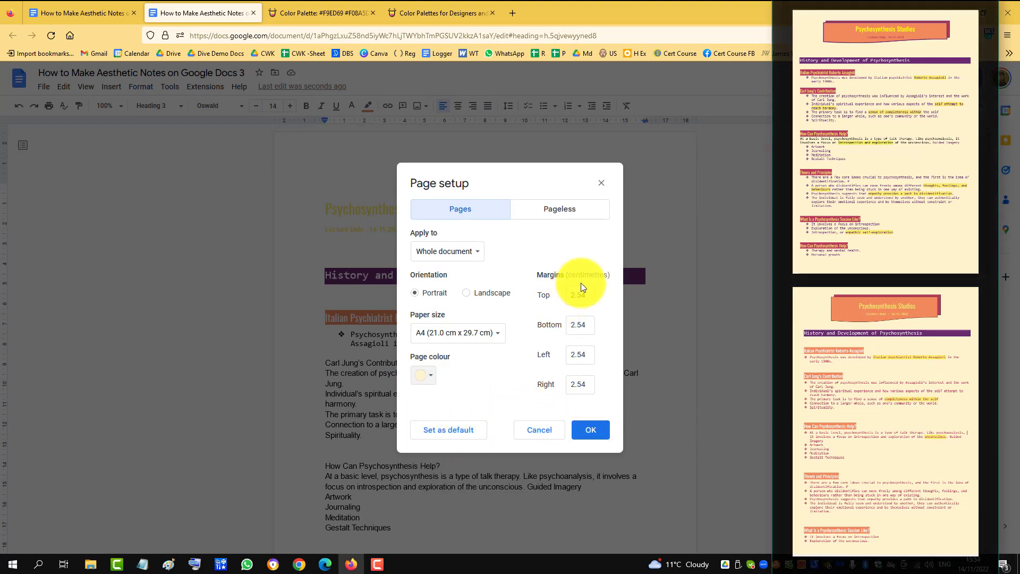
{"action": "left_click_drag", "start_coordinate": [587, 293], "coordinate": [553, 325]}
{"action": "type", "text": "1"}
{"action": "left_click_drag", "start_coordinate": [592, 353], "coordinate": [547, 353]}
{"action": "type", "text": "1"}
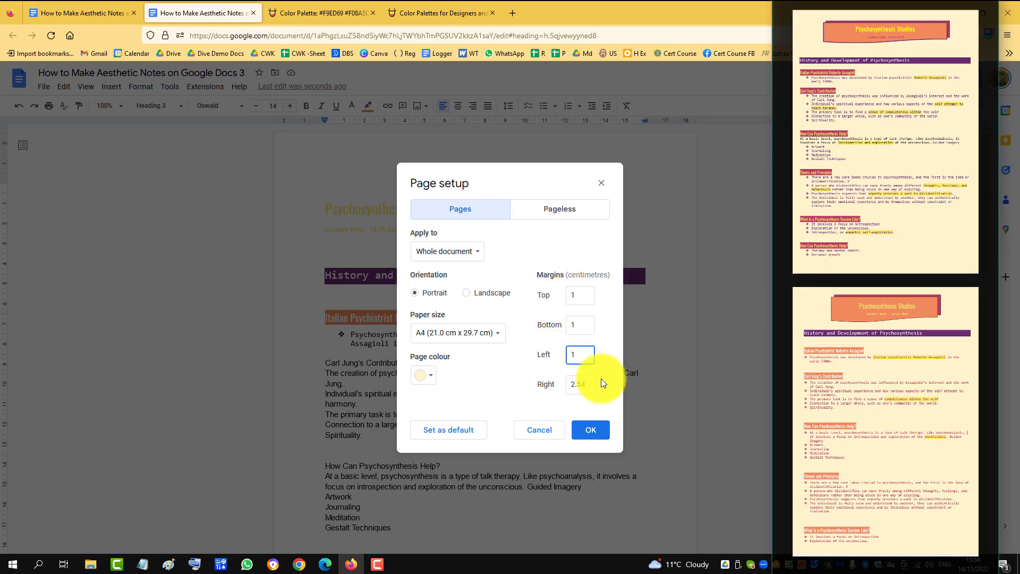
{"action": "left_click_drag", "start_coordinate": [604, 383], "coordinate": [578, 385]}
{"action": "type", "text": "1"}
{"action": "left_click", "coordinate": [595, 428]}
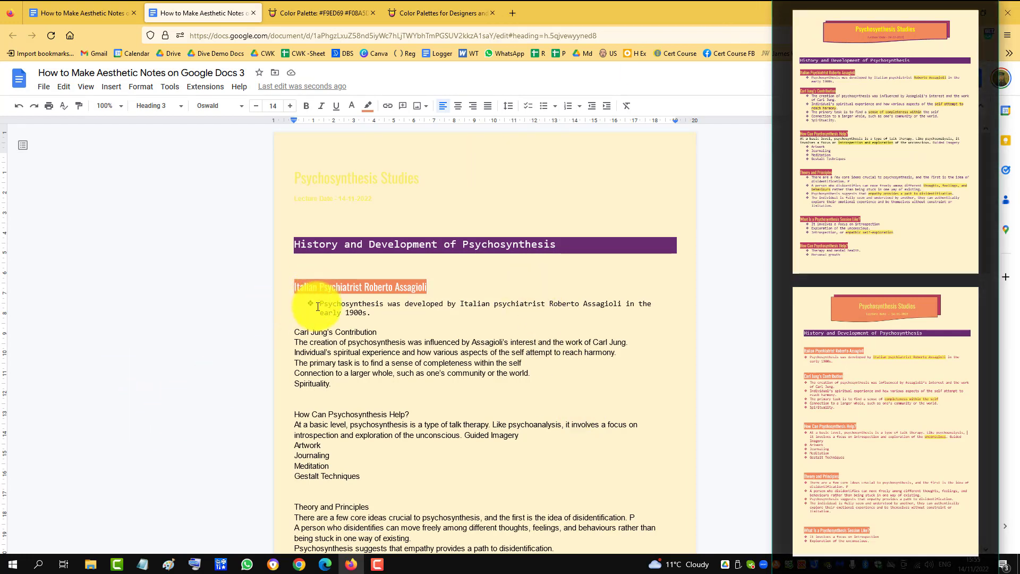
{"action": "left_click_drag", "start_coordinate": [318, 307], "coordinate": [379, 314]}
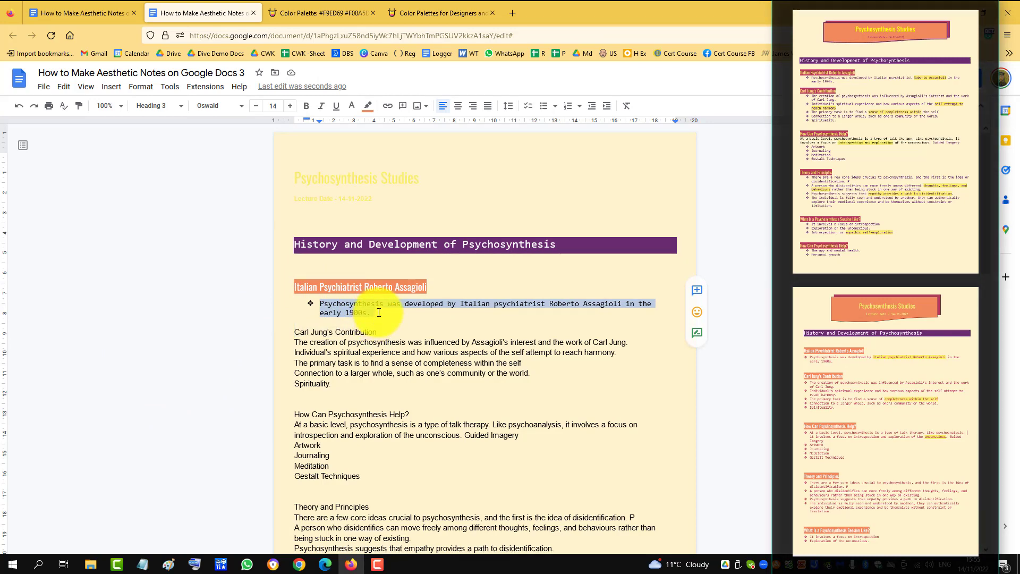
- Copy #B83B5E from Color Hunt and apply it as a custom text colour to the Assagioli bullet
{"action": "left_click", "coordinate": [344, 16]}
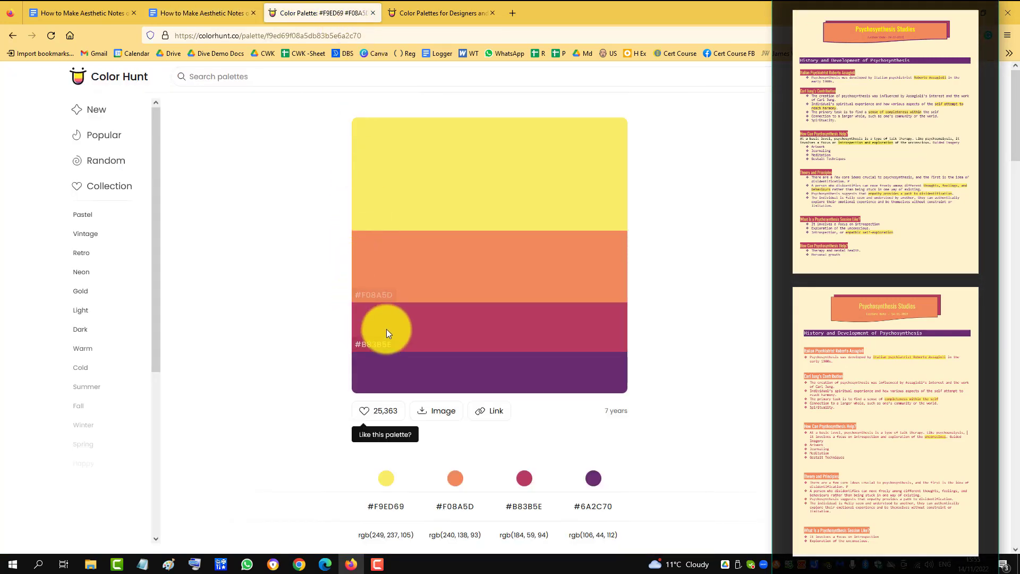
{"action": "left_click", "coordinate": [376, 349]}
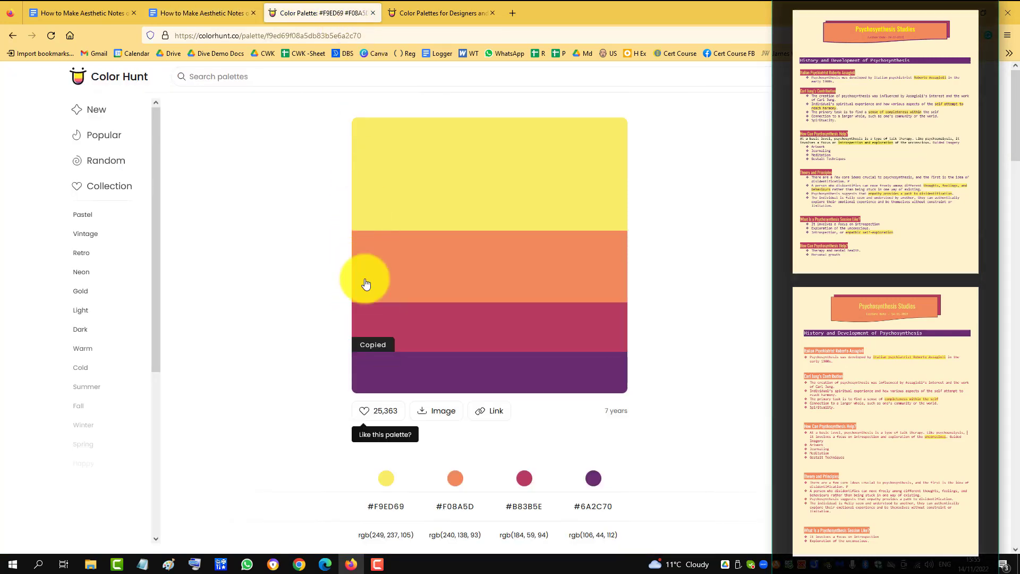
{"action": "left_click", "coordinate": [188, 13]}
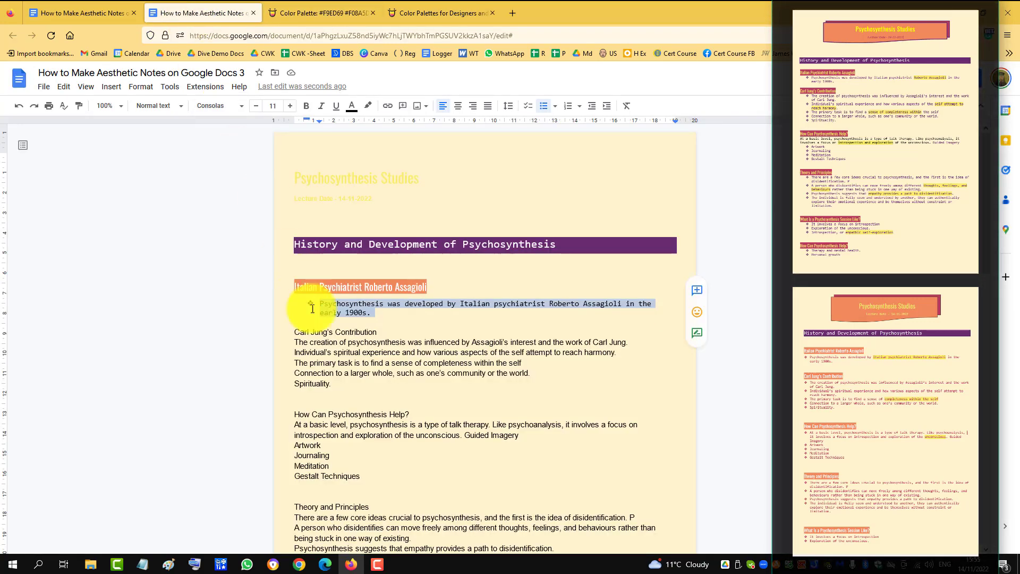
{"action": "left_click", "coordinate": [352, 105]}
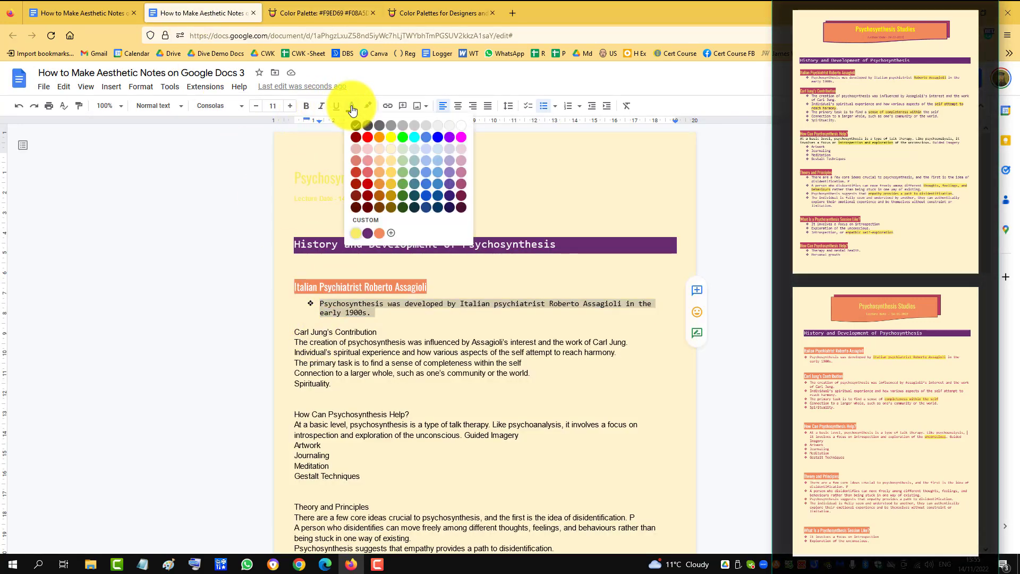
{"action": "left_click", "coordinate": [392, 235]}
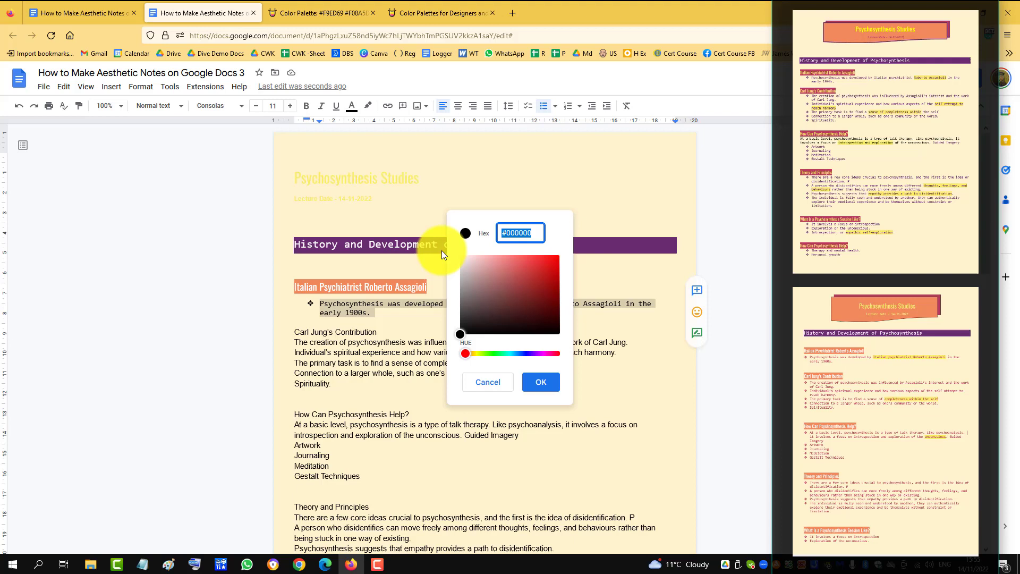
{"action": "type", "text": "B83B5E"}
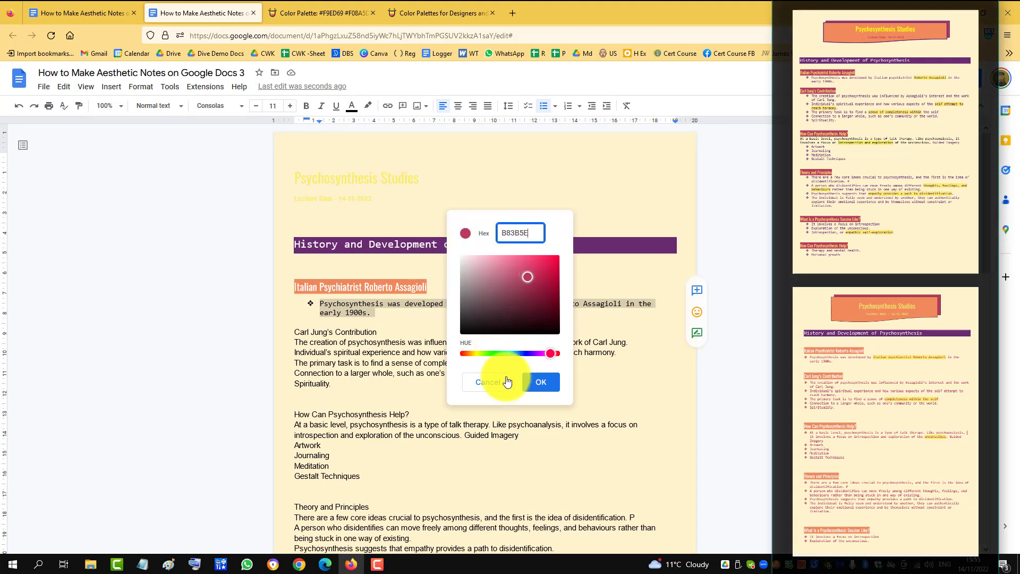
{"action": "left_click", "coordinate": [538, 383]}
{"action": "left_click", "coordinate": [421, 323]}
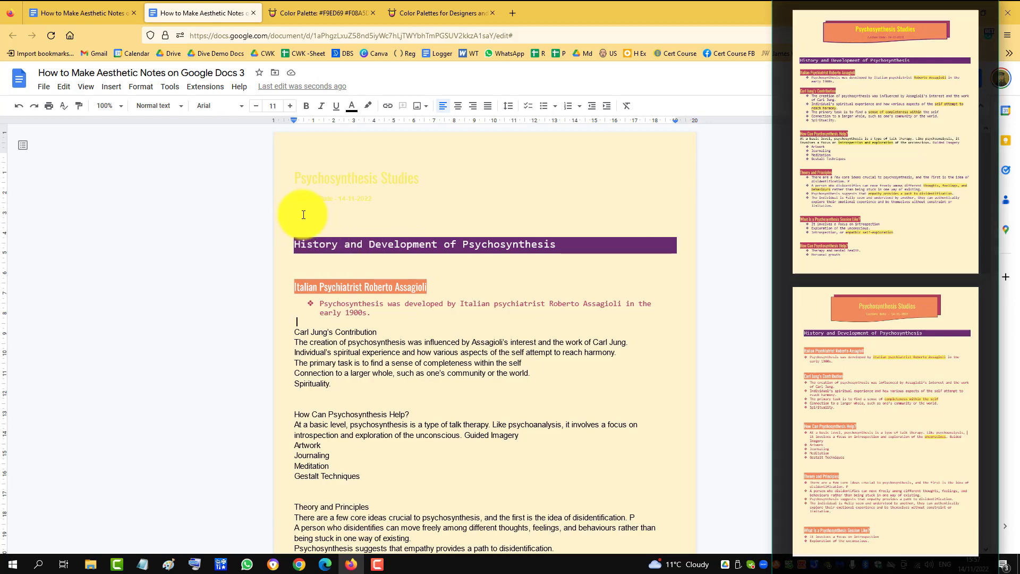
- Insert a new drawing and draw a flowchart Document shape near the canvas top left
{"action": "left_click", "coordinate": [111, 87]}
{"action": "mouse_move", "coordinate": [170, 142]}
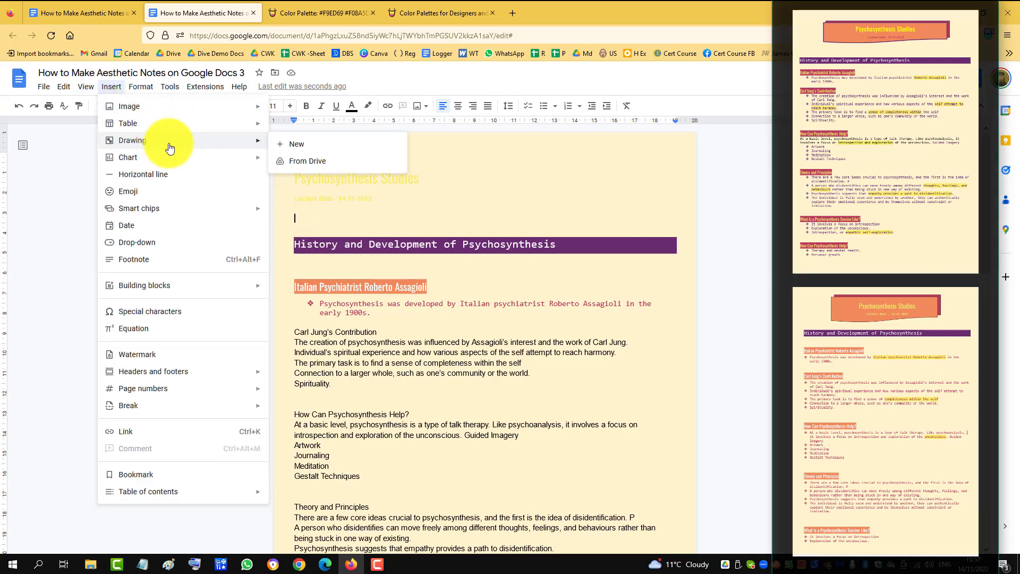
{"action": "left_click", "coordinate": [292, 144]}
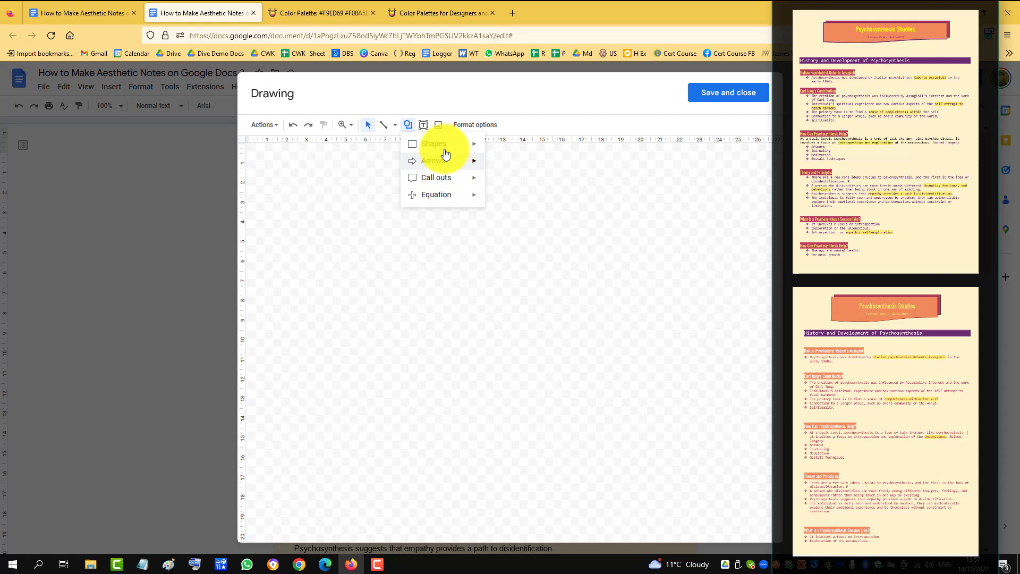
{"action": "mouse_move", "coordinate": [446, 153]}
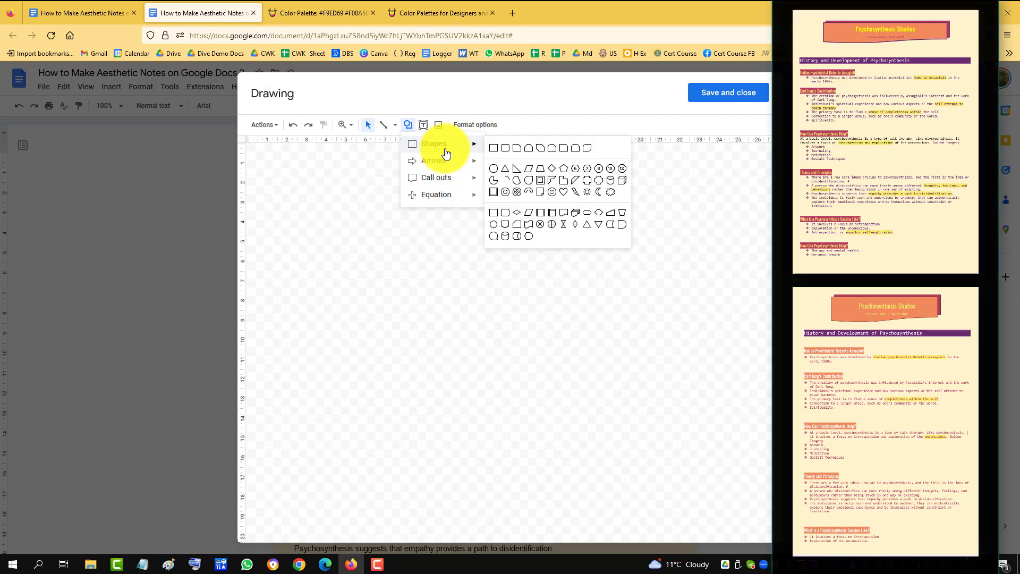
{"action": "left_click", "coordinate": [564, 218]}
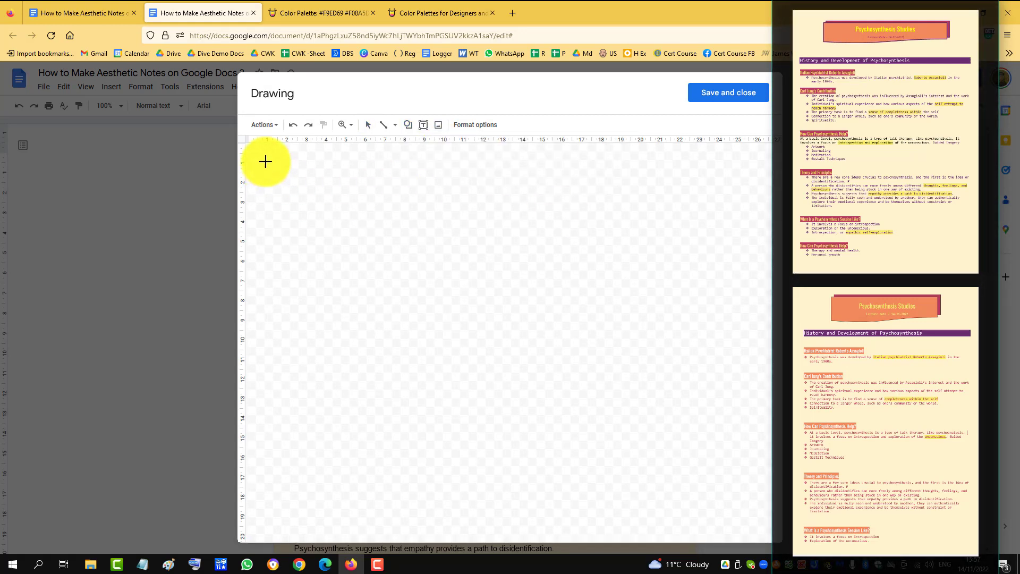
{"action": "left_click_drag", "start_coordinate": [265, 161], "coordinate": [496, 242]}
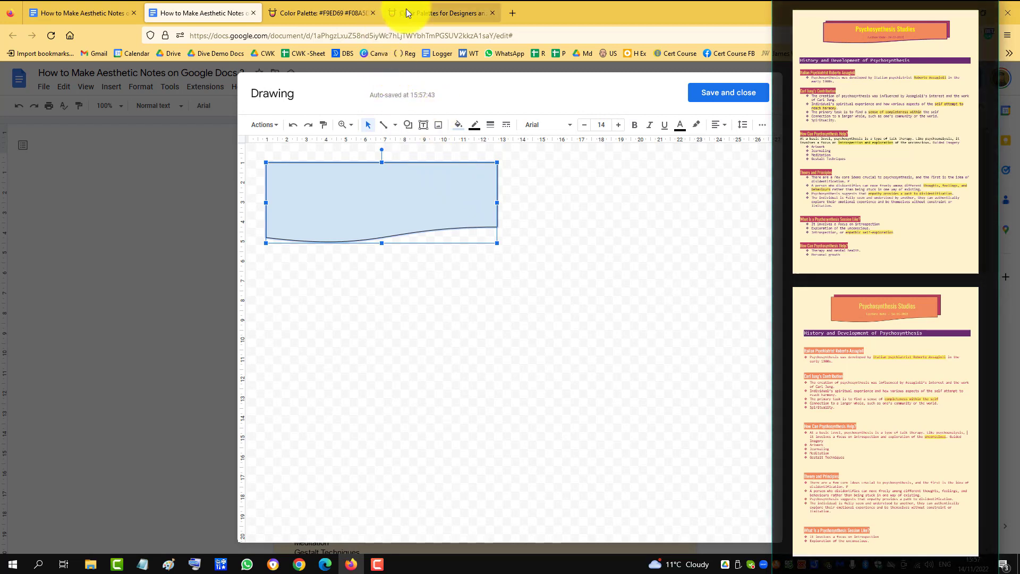
- Fill the wavy Document shape with the custom colour #B83B5E
{"action": "left_click", "coordinate": [345, 15]}
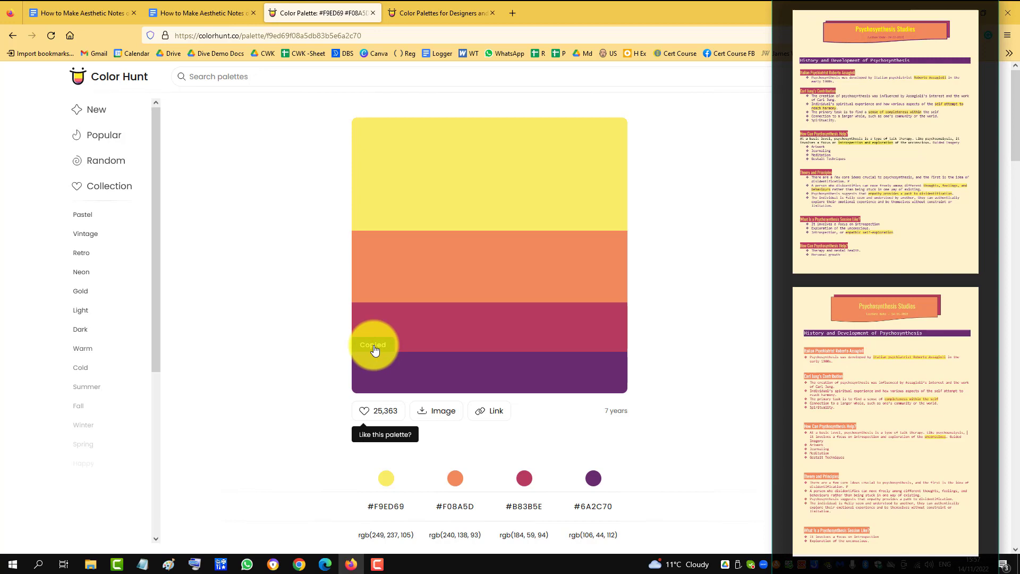
{"action": "left_click", "coordinate": [167, 12]}
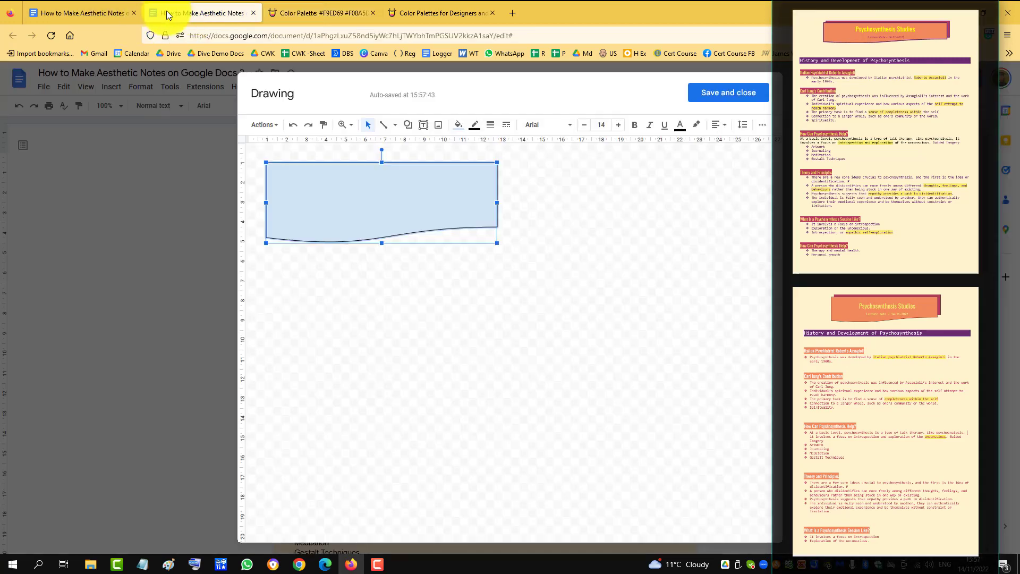
{"action": "left_click", "coordinate": [458, 124]}
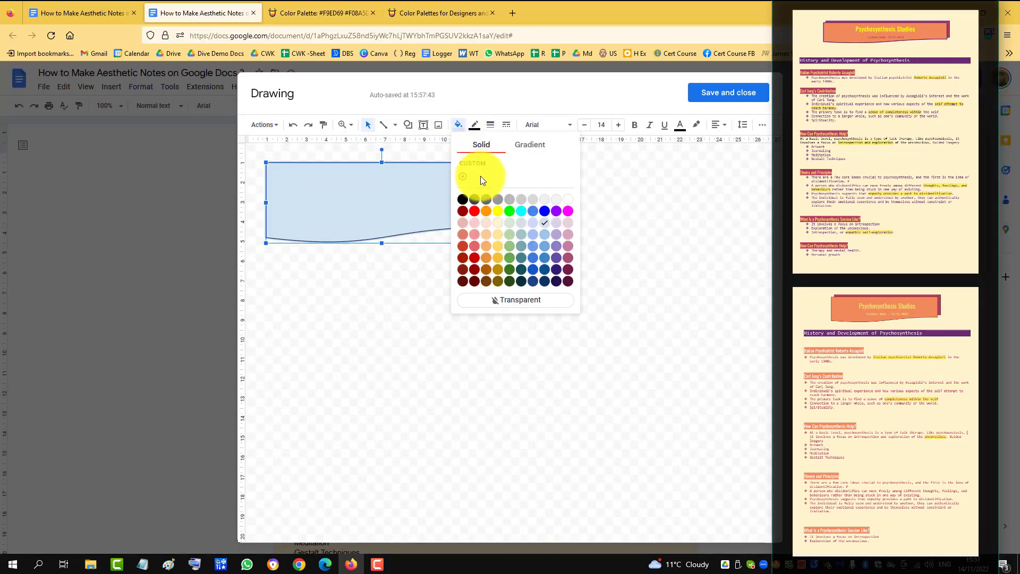
{"action": "left_click", "coordinate": [463, 176]}
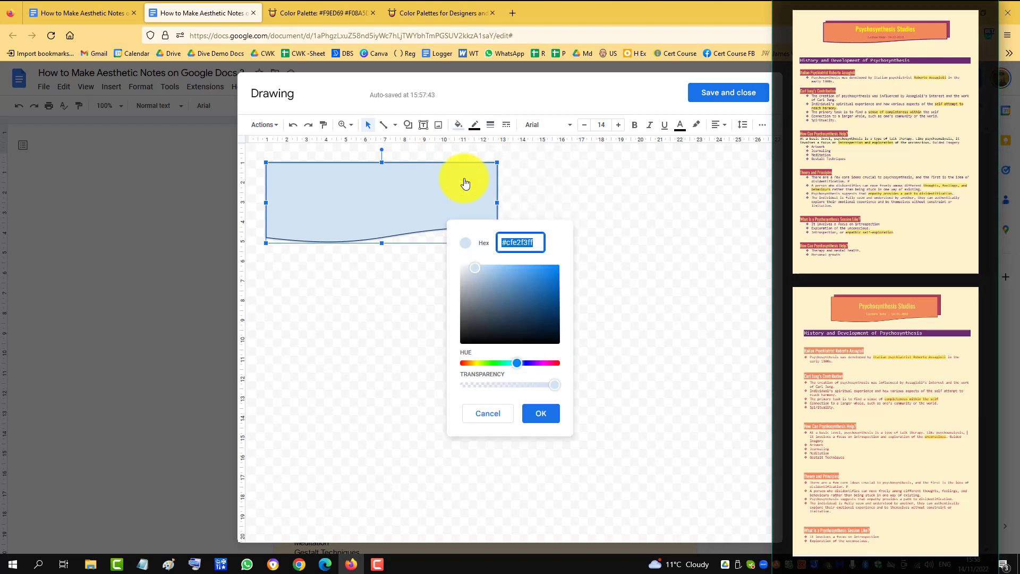
{"action": "type", "text": "#B83B5E"}
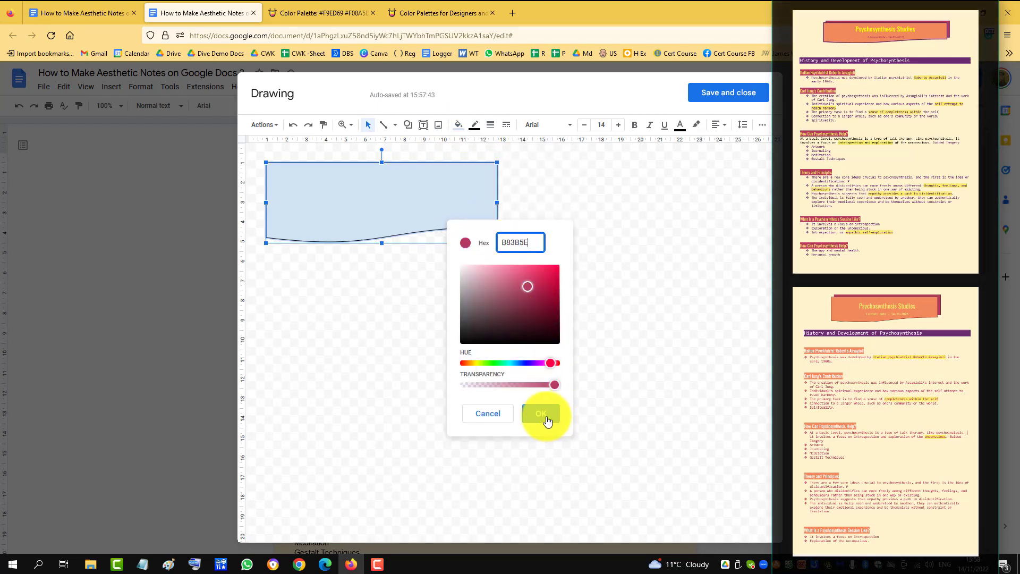
{"action": "left_click", "coordinate": [544, 414]}
{"action": "left_click", "coordinate": [489, 323]}
- Duplicate the shape, offset the copy slightly left, and fill it with orange #F08A5D
{"action": "left_click", "coordinate": [405, 195]}
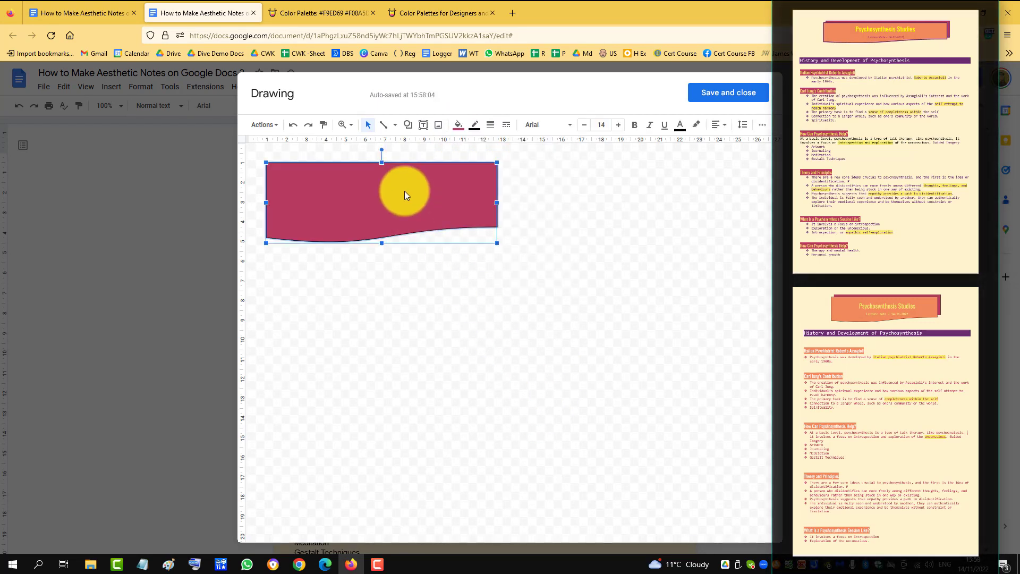
{"action": "key", "text": "ctrl+d"}
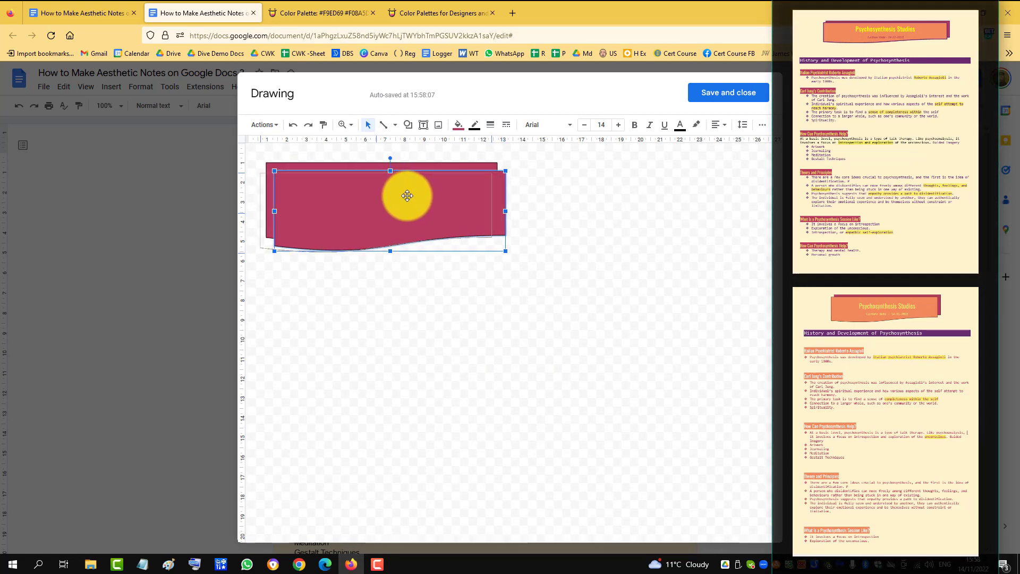
{"action": "left_click_drag", "start_coordinate": [407, 195], "coordinate": [393, 198]}
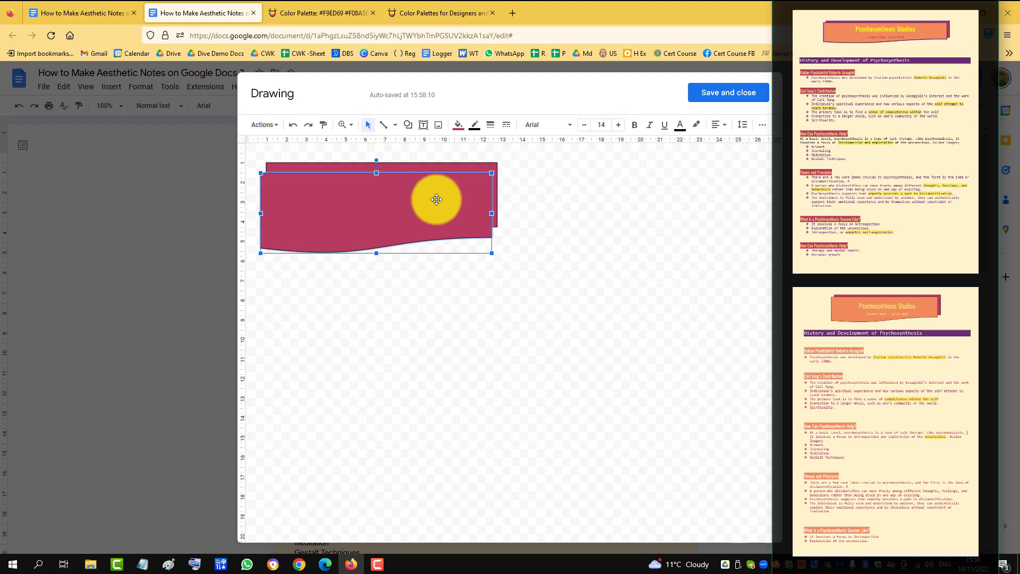
{"action": "left_click", "coordinate": [318, 13]}
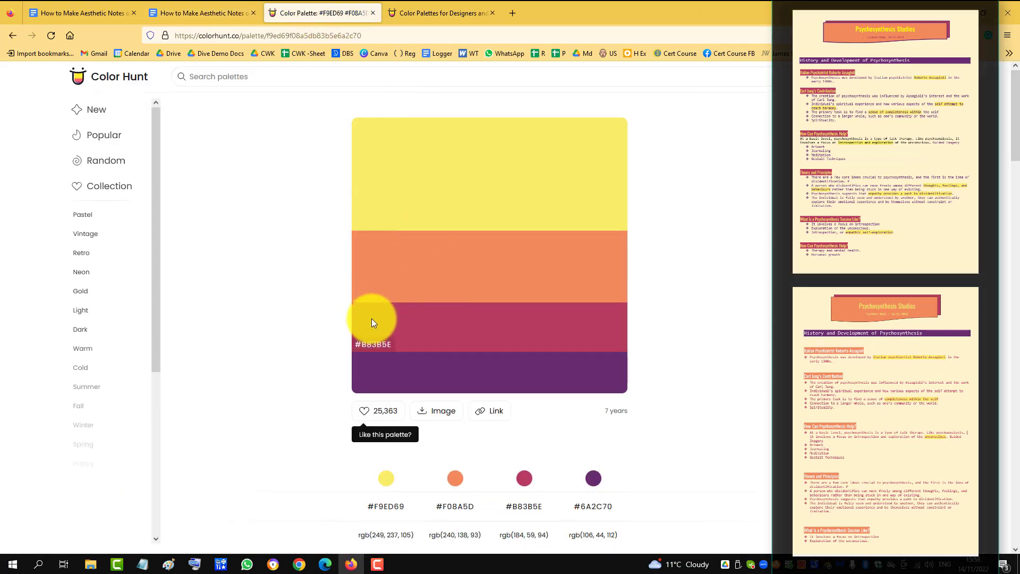
{"action": "left_click", "coordinate": [377, 296]}
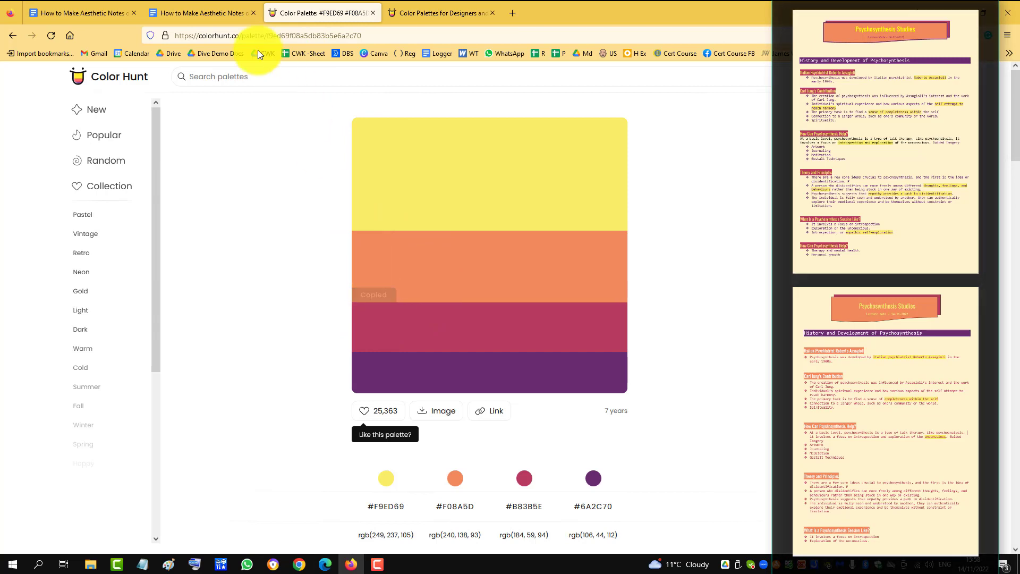
{"action": "left_click", "coordinate": [208, 11]}
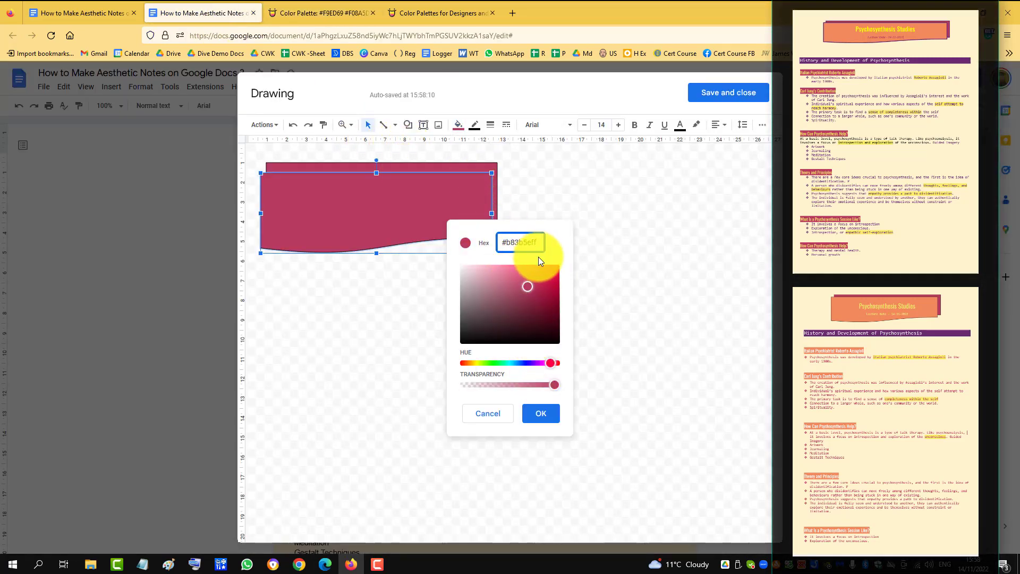
{"action": "key", "text": "ctrl+a"}
{"action": "type", "text": "F08A5D"}
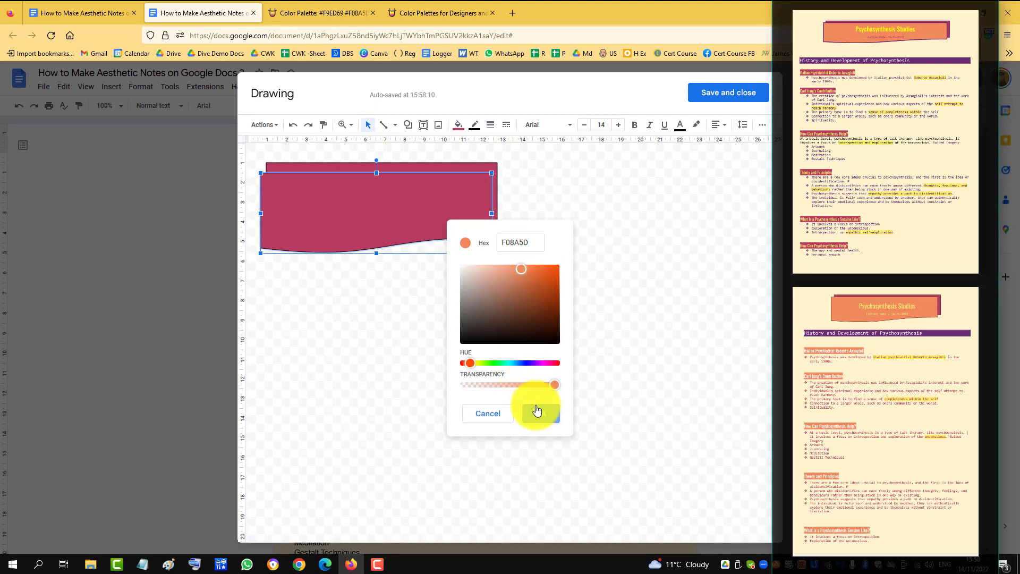
{"action": "left_click", "coordinate": [535, 412]}
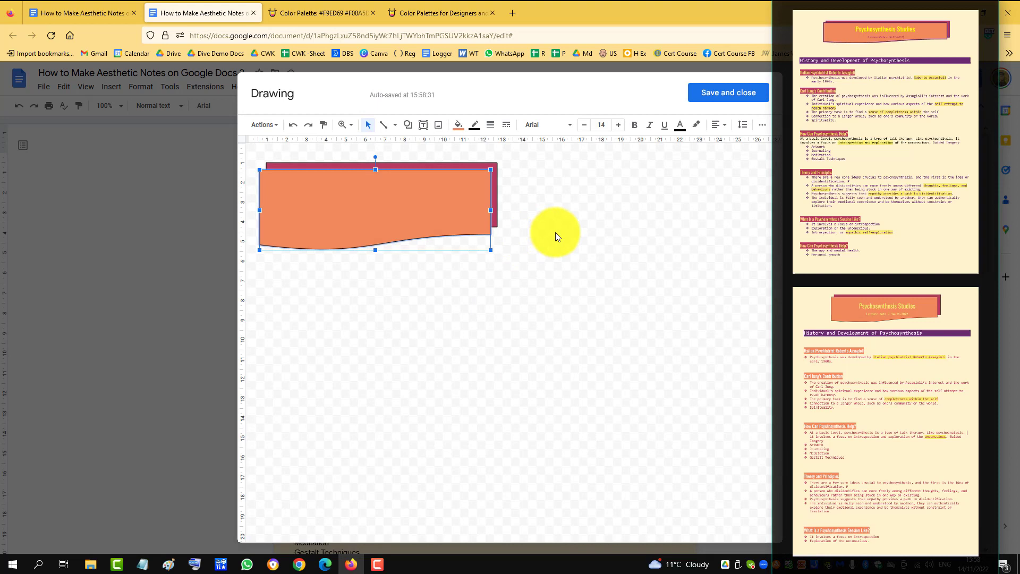
{"action": "left_click", "coordinate": [556, 231]}
- Save the drawing, set it behind text at a fixed page position, and drag it behind the title
{"action": "left_click", "coordinate": [718, 96]}
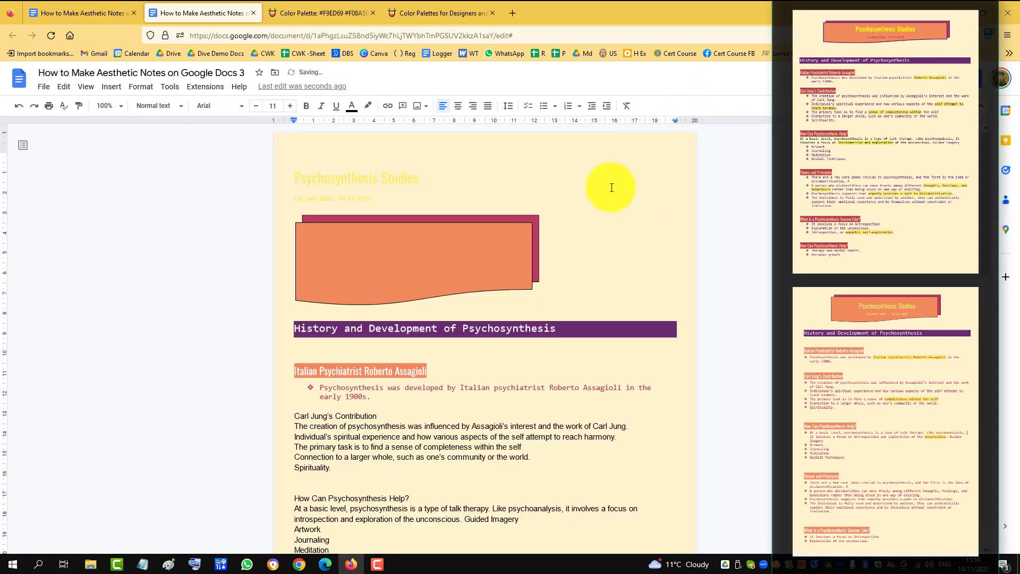
{"action": "left_click", "coordinate": [433, 271]}
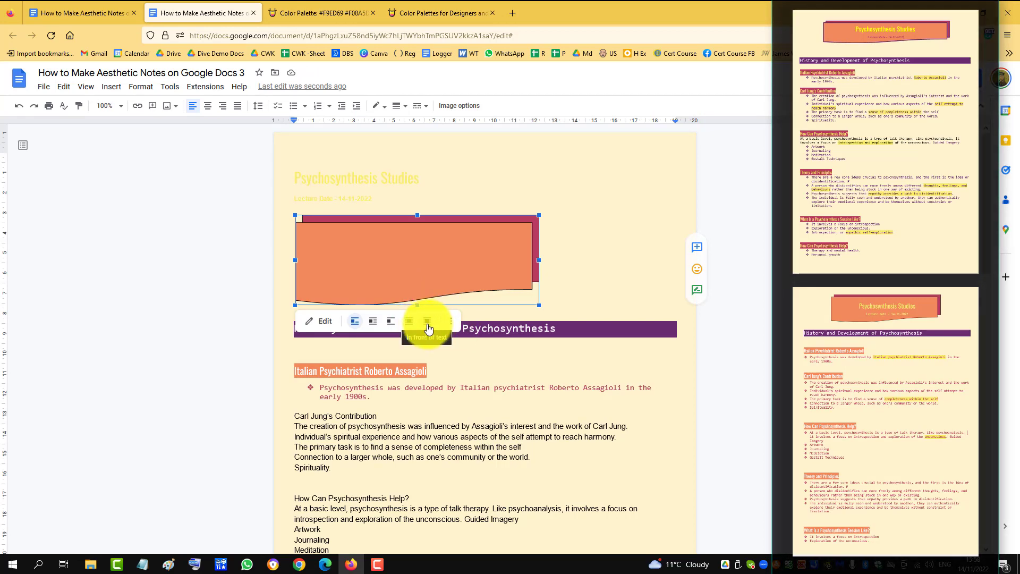
{"action": "left_click", "coordinate": [411, 326]}
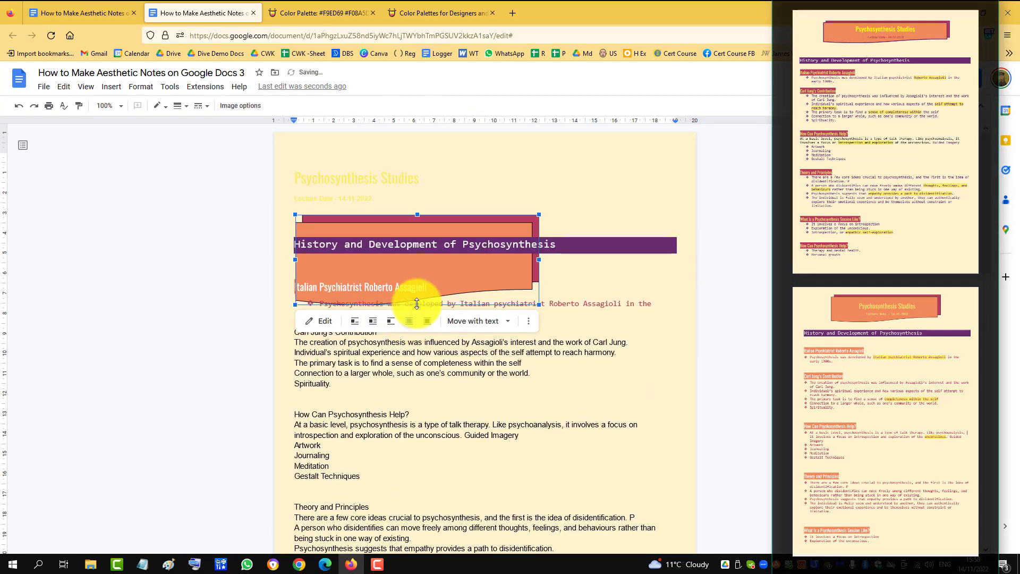
{"action": "left_click", "coordinate": [512, 324]}
{"action": "left_click", "coordinate": [501, 359]}
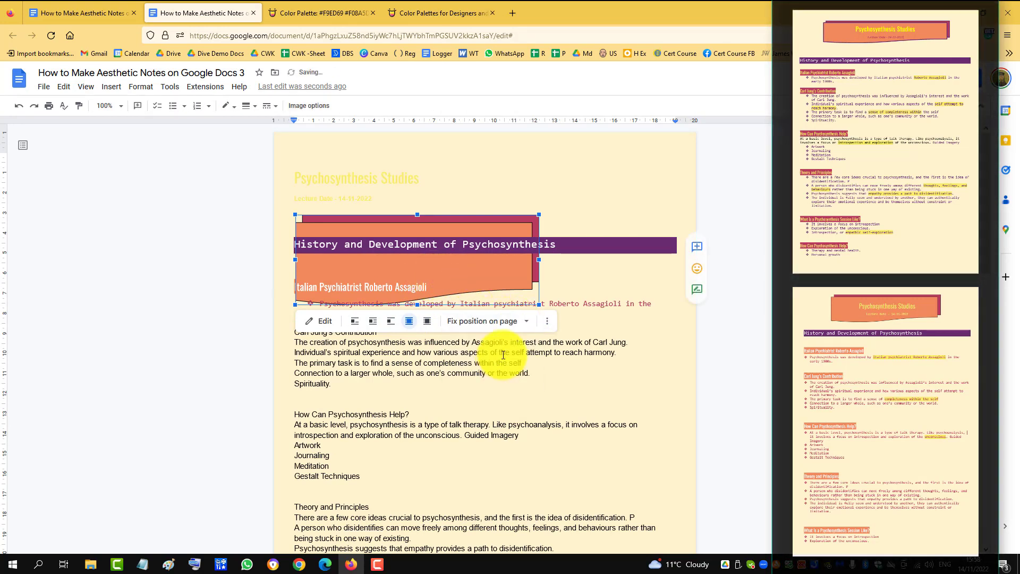
{"action": "mouse_move", "coordinate": [473, 271]}
{"action": "left_mouse_down"}
{"action": "mouse_move", "coordinate": [462, 200]}
{"action": "mouse_move", "coordinate": [533, 198]}
{"action": "left_mouse_up"}
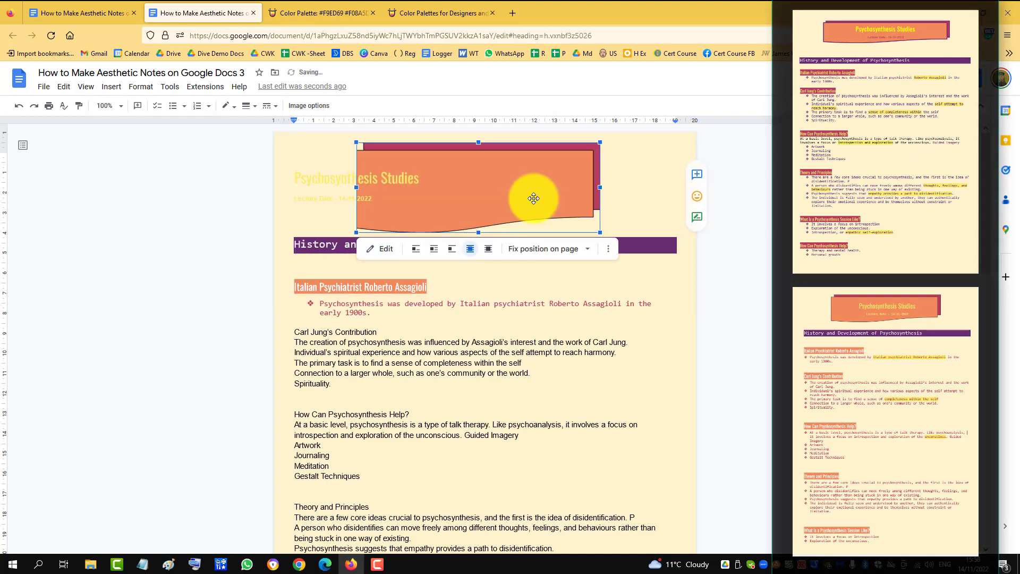
- Centre the title and lecture date lines and reposition the banner to sit behind them
{"action": "left_click", "coordinate": [473, 303]}
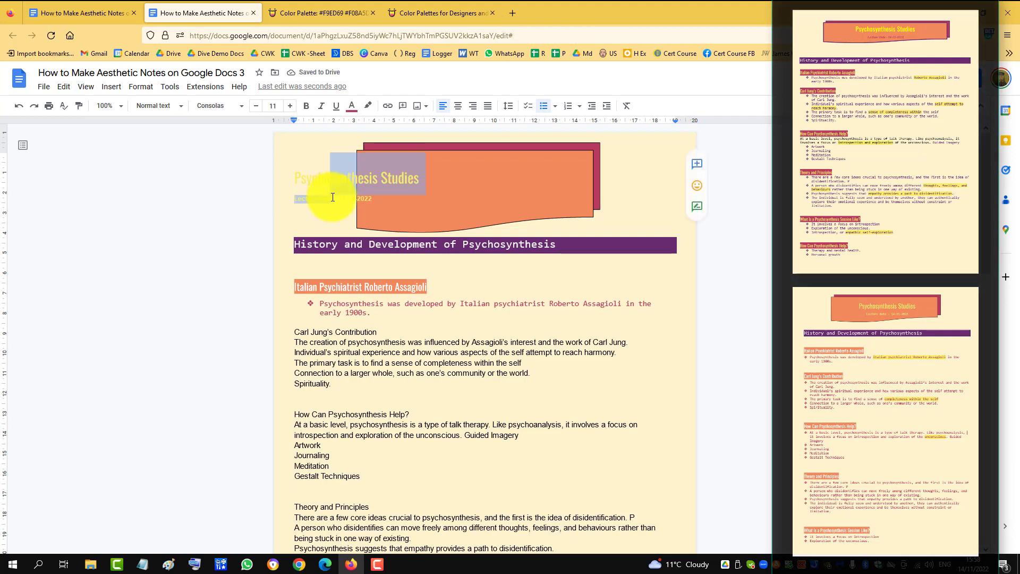
{"action": "left_click", "coordinate": [457, 106]}
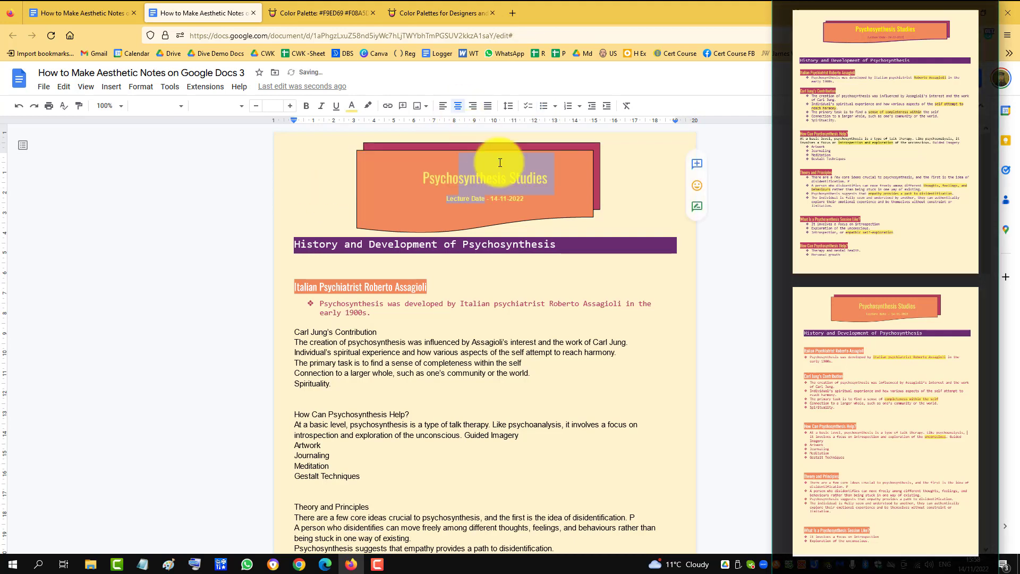
{"action": "left_click", "coordinate": [563, 188]}
{"action": "mouse_move", "coordinate": [568, 186]}
{"action": "left_mouse_down"}
{"action": "mouse_move", "coordinate": [581, 194]}
{"action": "mouse_move", "coordinate": [565, 209]}
{"action": "left_mouse_up"}
{"action": "mouse_move", "coordinate": [467, 205]}
{"action": "left_mouse_down"}
{"action": "mouse_move", "coordinate": [455, 231]}
{"action": "mouse_move", "coordinate": [537, 221]}
{"action": "mouse_move", "coordinate": [527, 231]}
{"action": "mouse_move", "coordinate": [489, 221]}
{"action": "mouse_move", "coordinate": [491, 211]}
{"action": "left_mouse_up"}
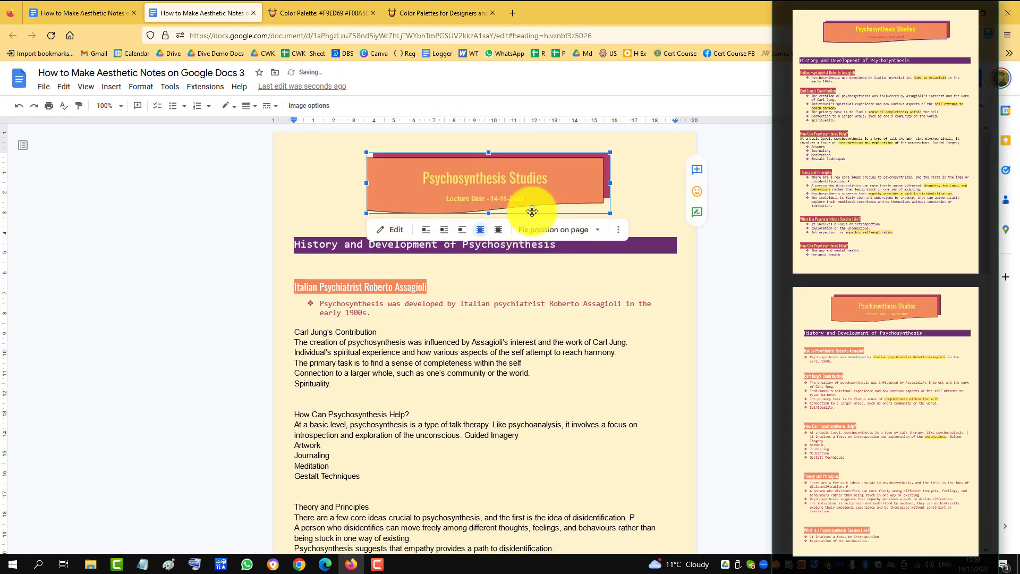
{"action": "left_click", "coordinate": [639, 194]}
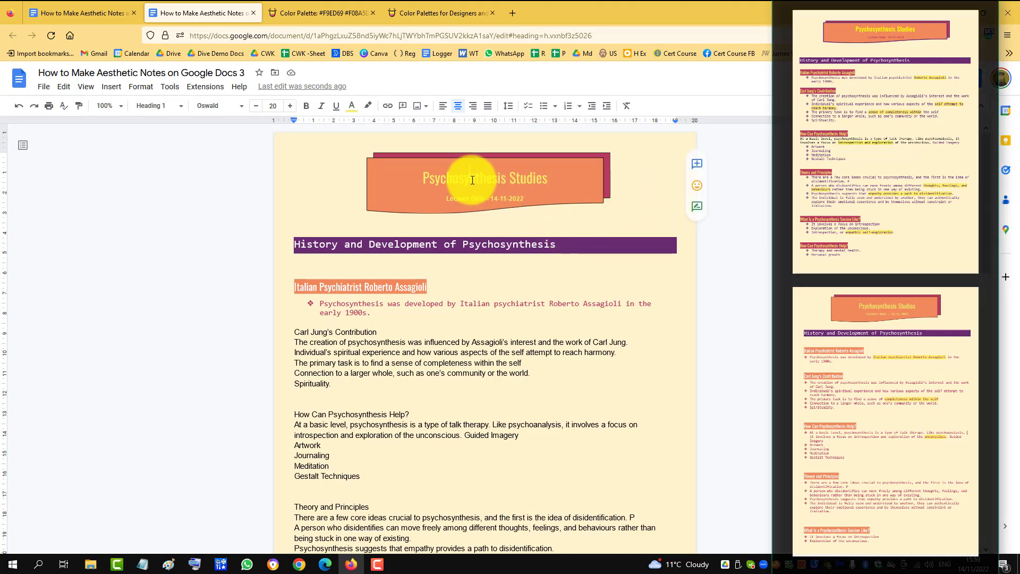
- Set the Psychosynthesis Studies title and lecture date lines to single line spacing
{"action": "left_click_drag", "start_coordinate": [472, 182], "coordinate": [552, 183]}
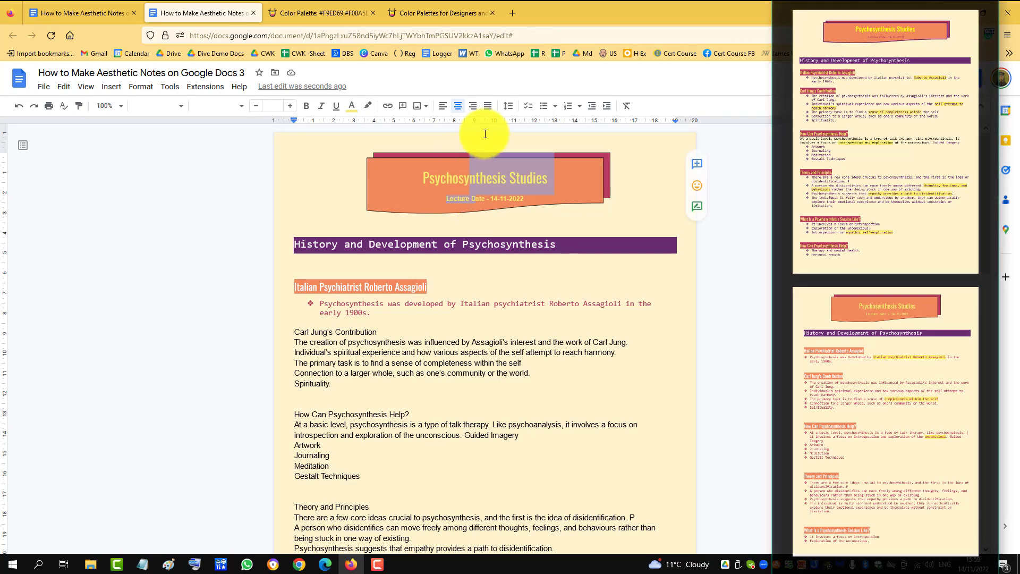
{"action": "left_click", "coordinate": [507, 108]}
{"action": "left_click", "coordinate": [530, 129]}
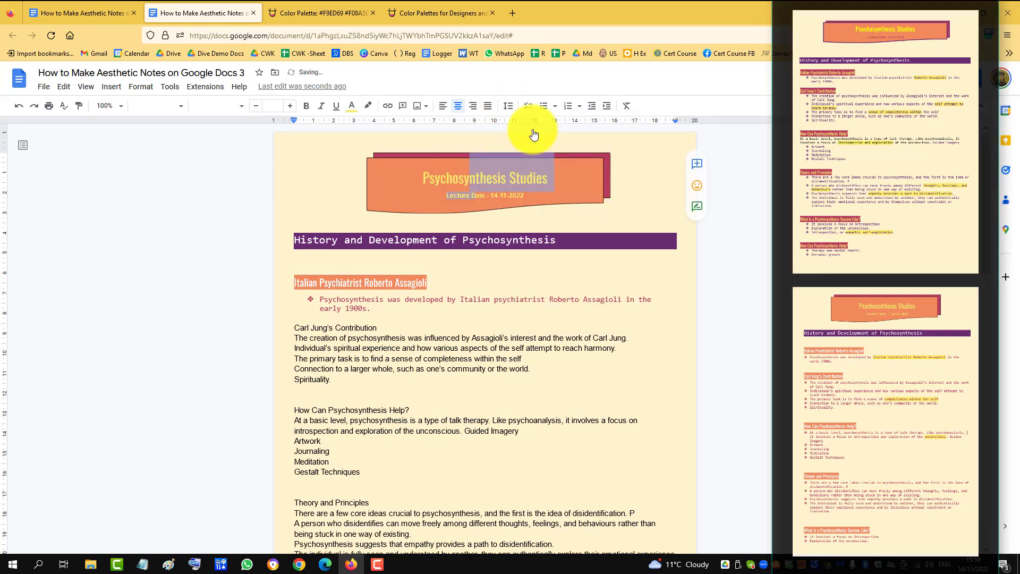
{"action": "left_click", "coordinate": [583, 193]}
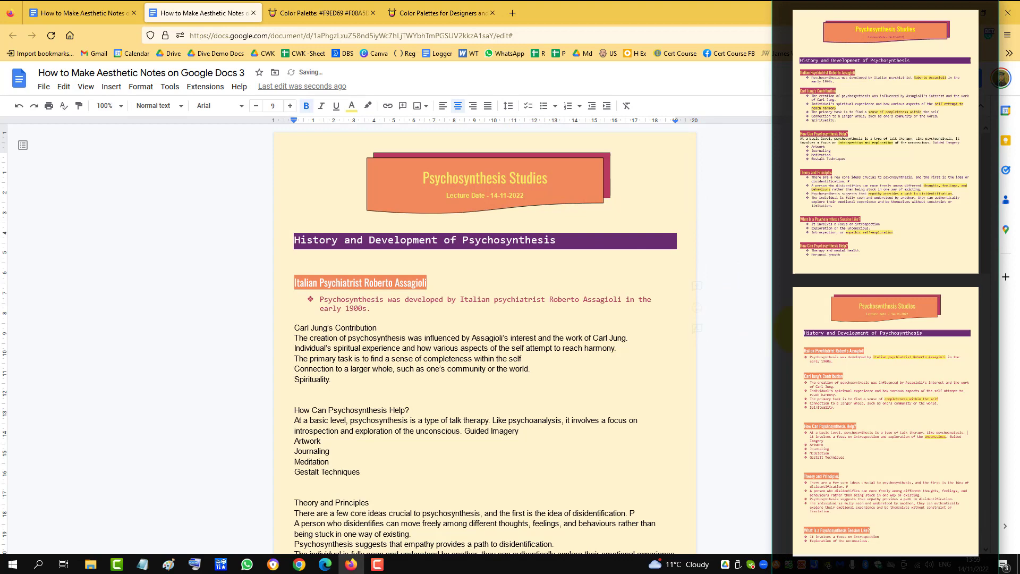
{"action": "left_click", "coordinate": [466, 178]}
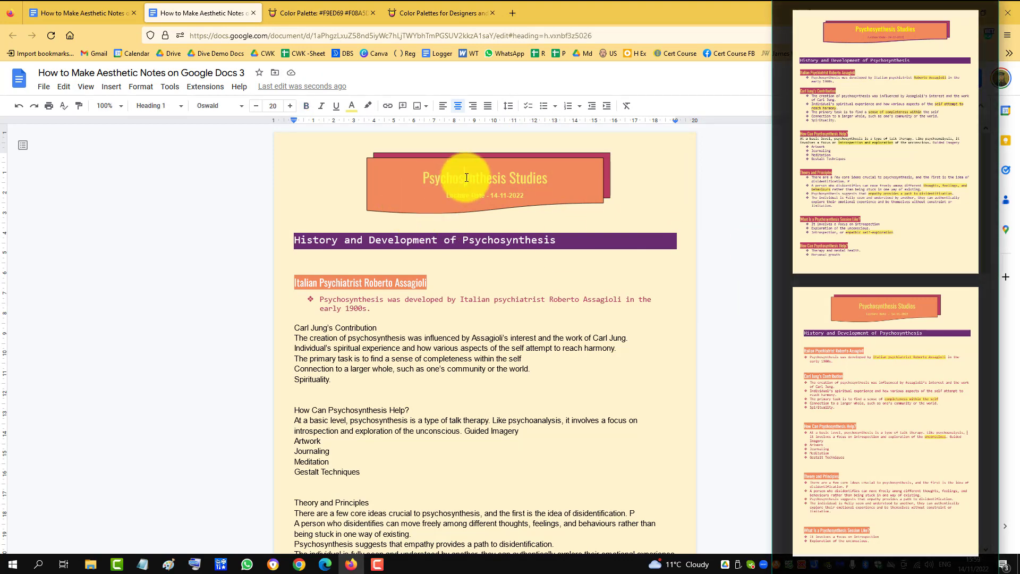
- Update Heading 1 to match the Psychosynthesis Studies title's formatting
{"action": "left_click", "coordinate": [178, 105]}
{"action": "mouse_move", "coordinate": [202, 245]}
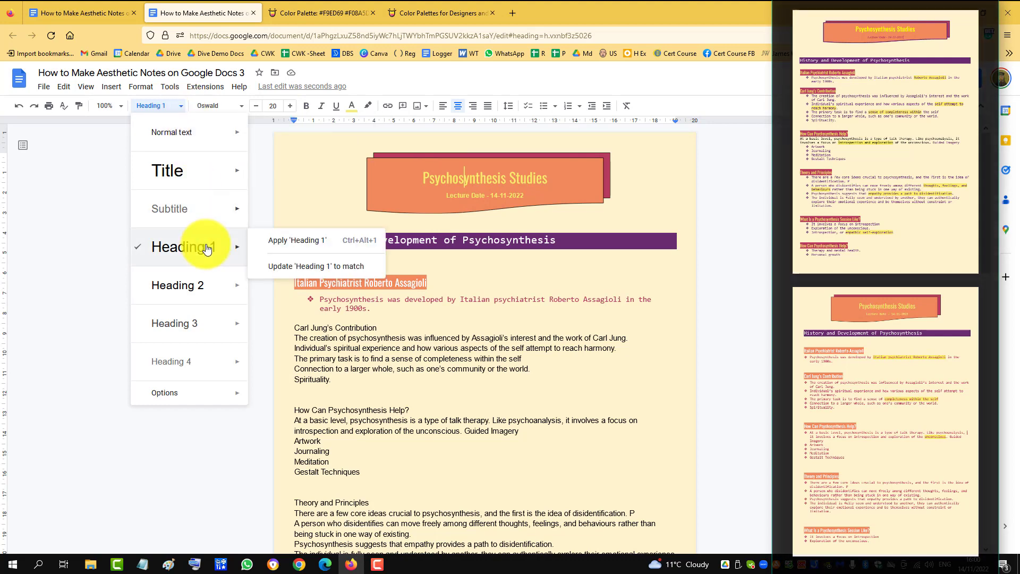
{"action": "left_click", "coordinate": [317, 267]}
- Update Heading 2 to match the History and Development heading
{"action": "left_click", "coordinate": [361, 240]}
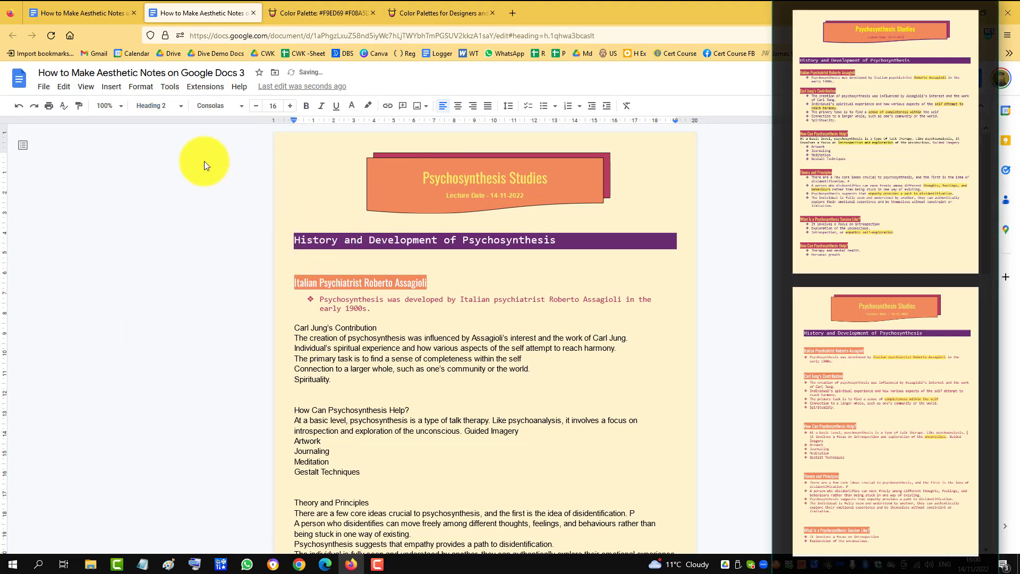
{"action": "left_click", "coordinate": [179, 106]}
{"action": "mouse_move", "coordinate": [207, 278]}
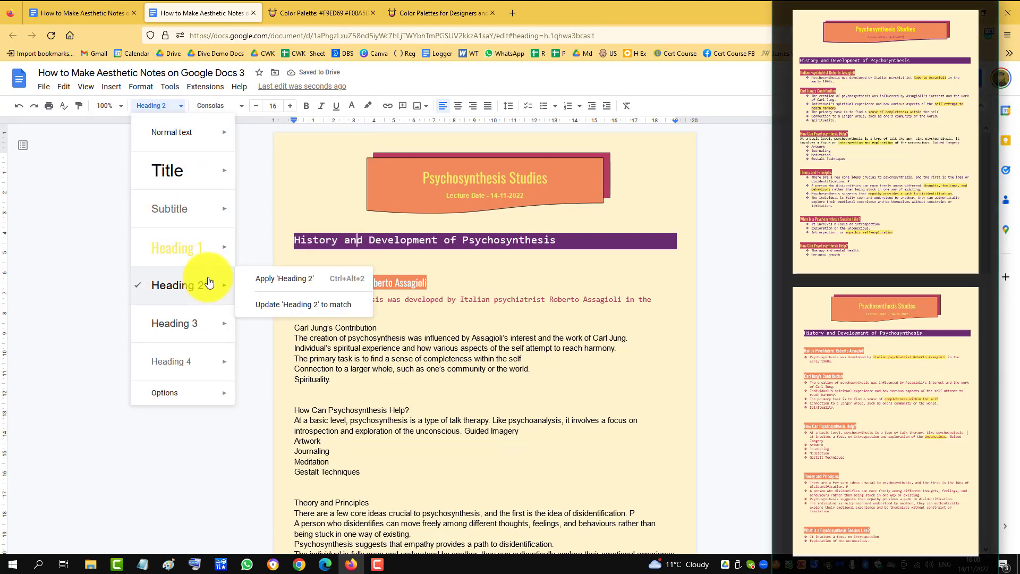
{"action": "left_click", "coordinate": [319, 303]}
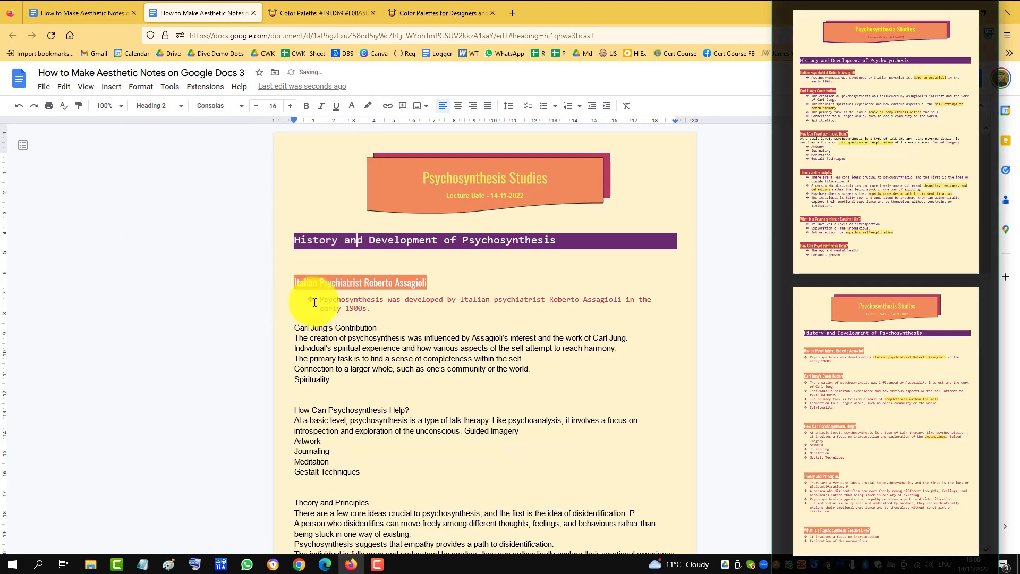
- Update Heading 3 to match the orange Oswald Assagioli heading, undoing an accidental apply first
{"action": "left_click", "coordinate": [337, 283]}
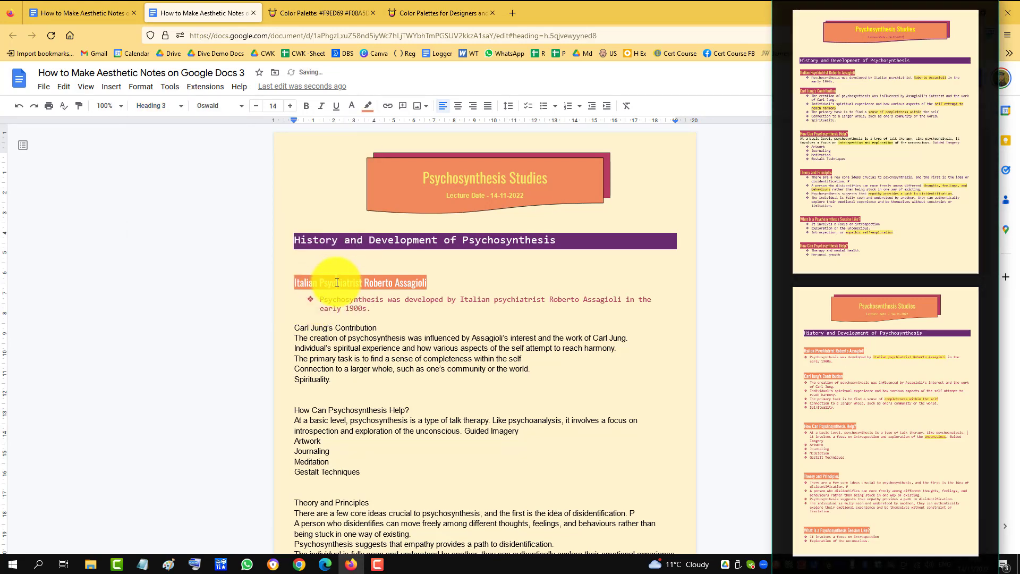
{"action": "left_click", "coordinate": [167, 109]}
{"action": "mouse_move", "coordinate": [226, 329]}
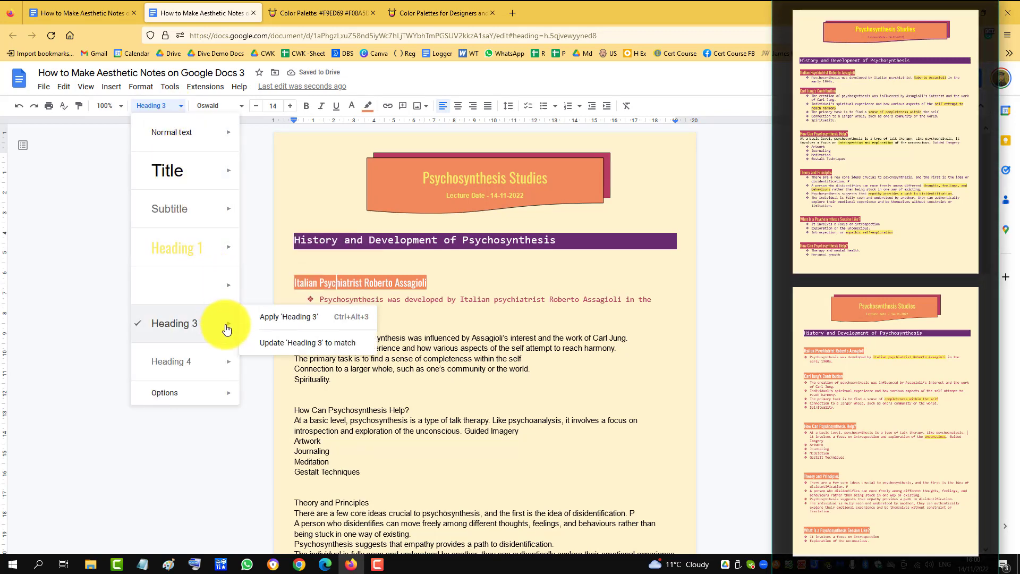
{"action": "left_click", "coordinate": [306, 318]}
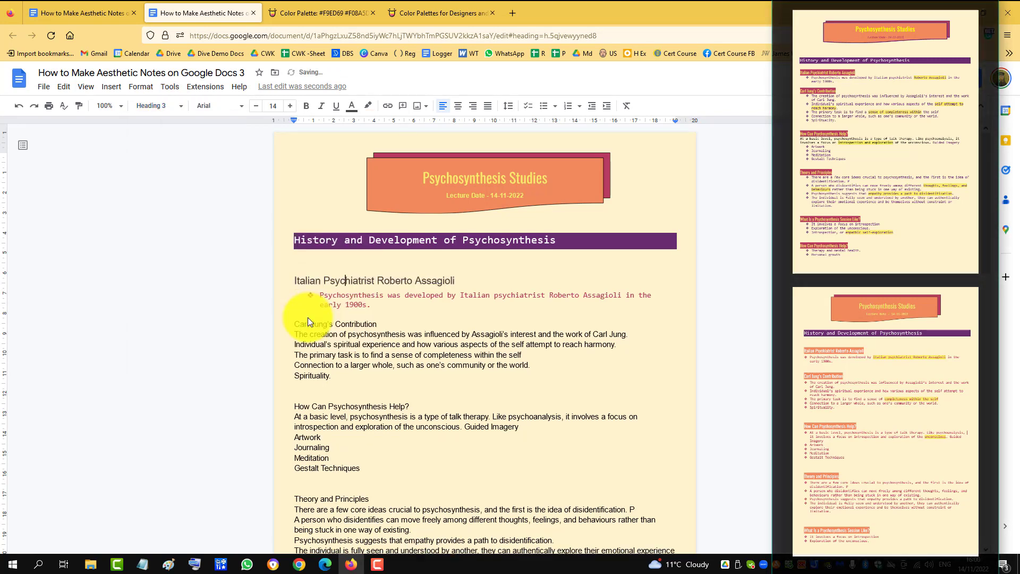
{"action": "key", "text": "ctrl+z"}
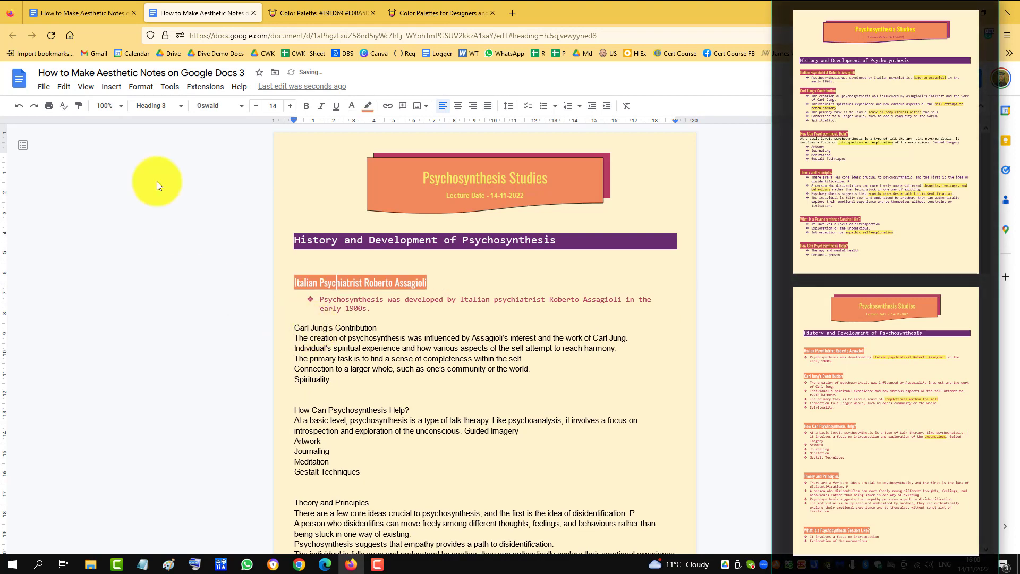
{"action": "left_click", "coordinate": [176, 115]}
{"action": "mouse_move", "coordinate": [202, 323]}
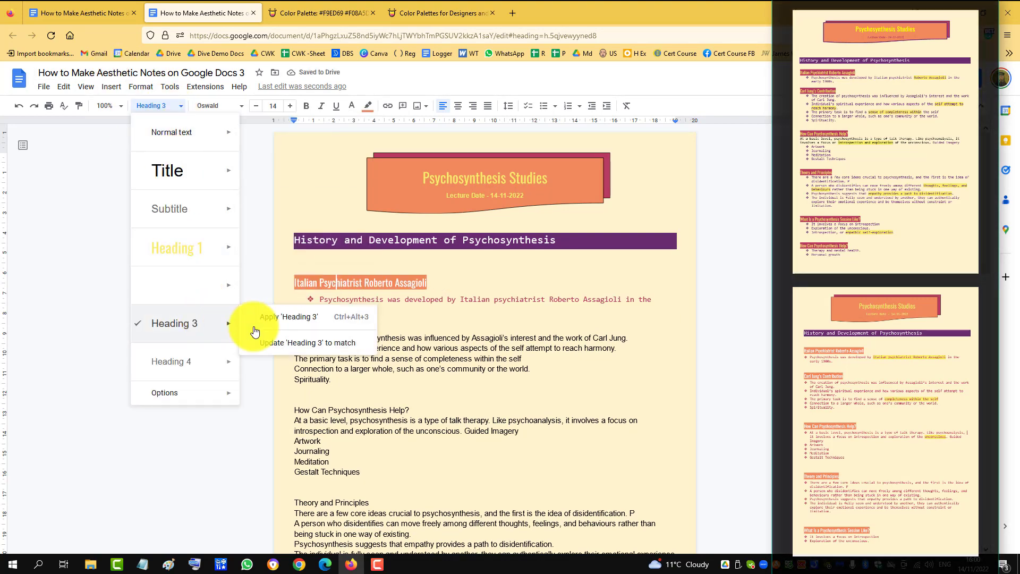
{"action": "left_click", "coordinate": [307, 343]}
{"action": "left_click", "coordinate": [342, 318]}
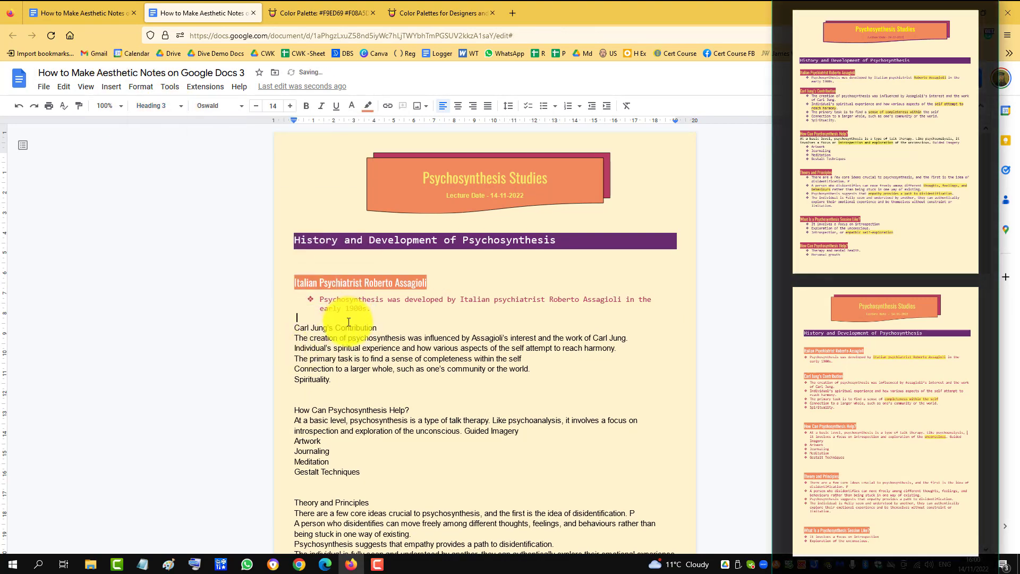
{"action": "left_click", "coordinate": [341, 282]}
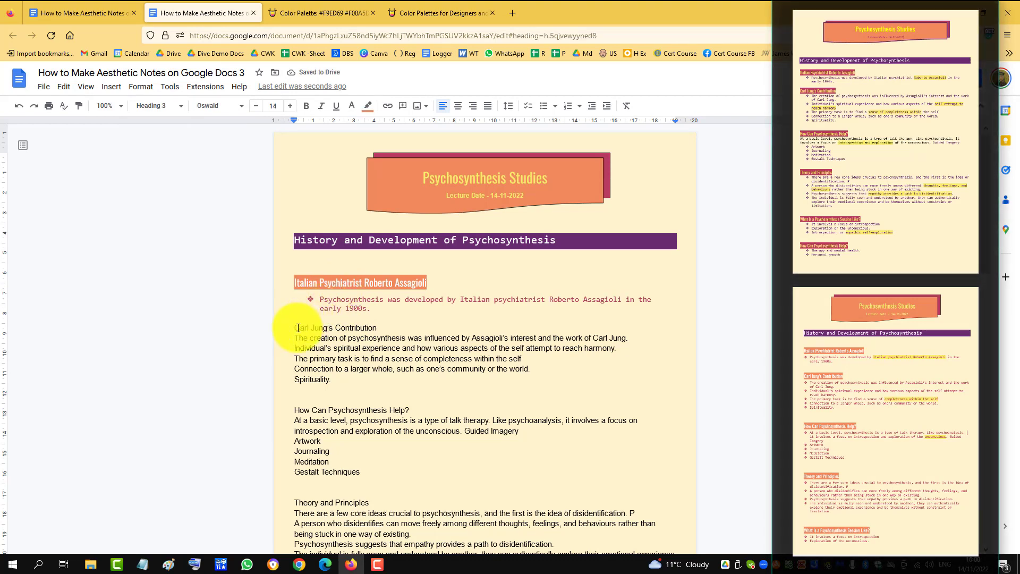
- Apply Heading 3 (Ctrl+Alt+3) to Carl Jung's Contribution, How Can Psychosynthesis Help? and Theory and Principles
{"action": "left_click_drag", "start_coordinate": [295, 328], "coordinate": [376, 329]}
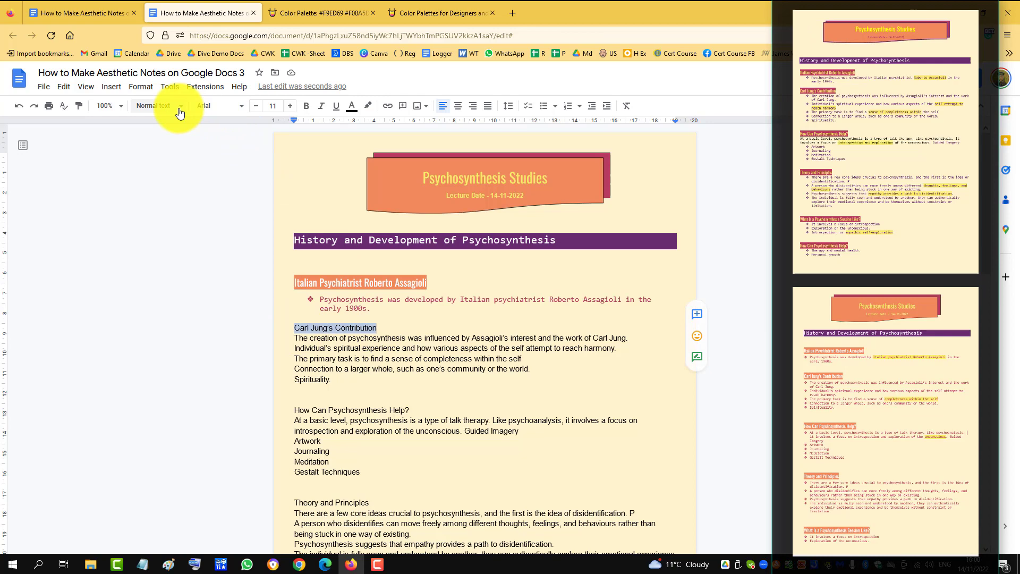
{"action": "key", "text": "ctrl+alt+3"}
{"action": "left_click_drag", "start_coordinate": [294, 430], "coordinate": [409, 429]}
{"action": "key", "text": "ctrl+alt+3"}
{"action": "scroll", "coordinate": [337, 492], "scroll_direction": "down", "scroll_amount": 2}
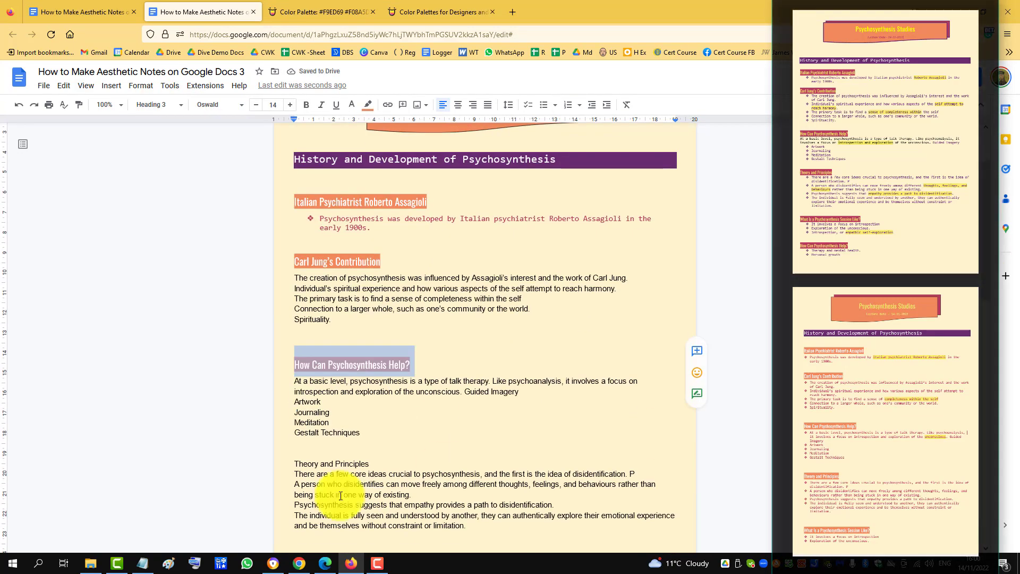
{"action": "left_click_drag", "start_coordinate": [294, 464], "coordinate": [370, 465]}
{"action": "key", "text": "ctrl+alt+3"}
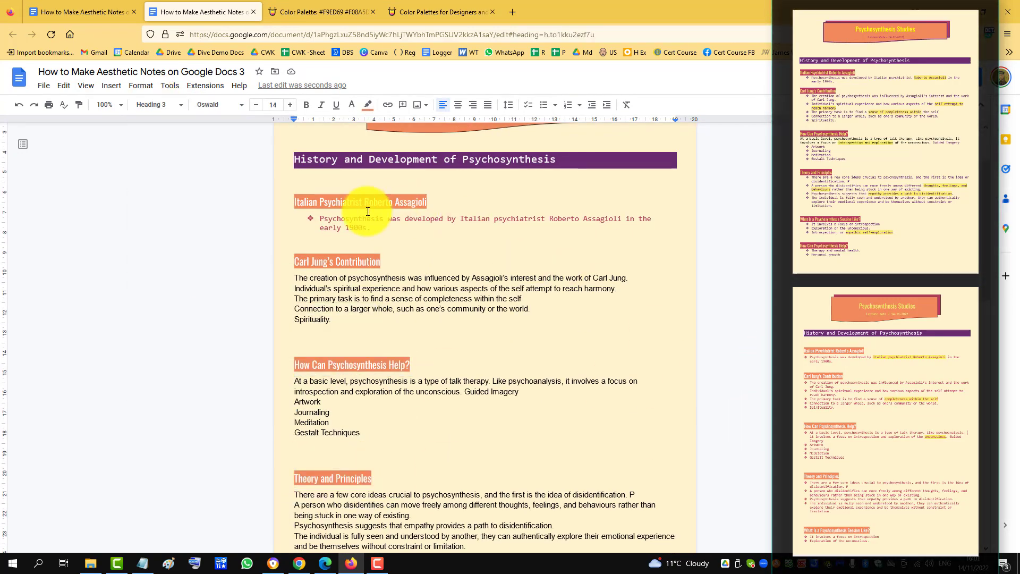
- Update the Normal text style to match the red Consolas first bullet line
{"action": "left_click", "coordinate": [370, 219]}
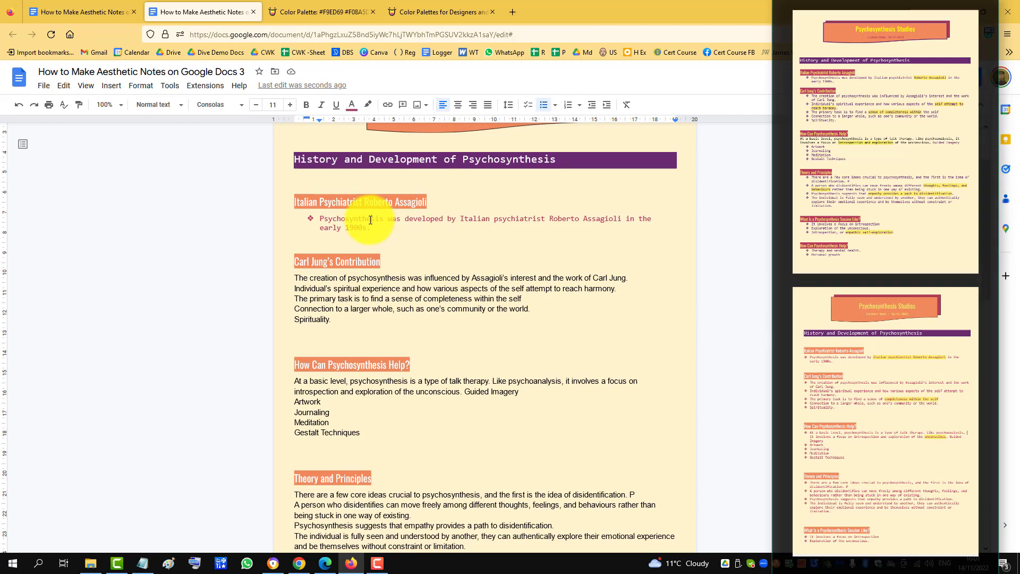
{"action": "left_click", "coordinate": [182, 106]}
{"action": "mouse_move", "coordinate": [216, 131]}
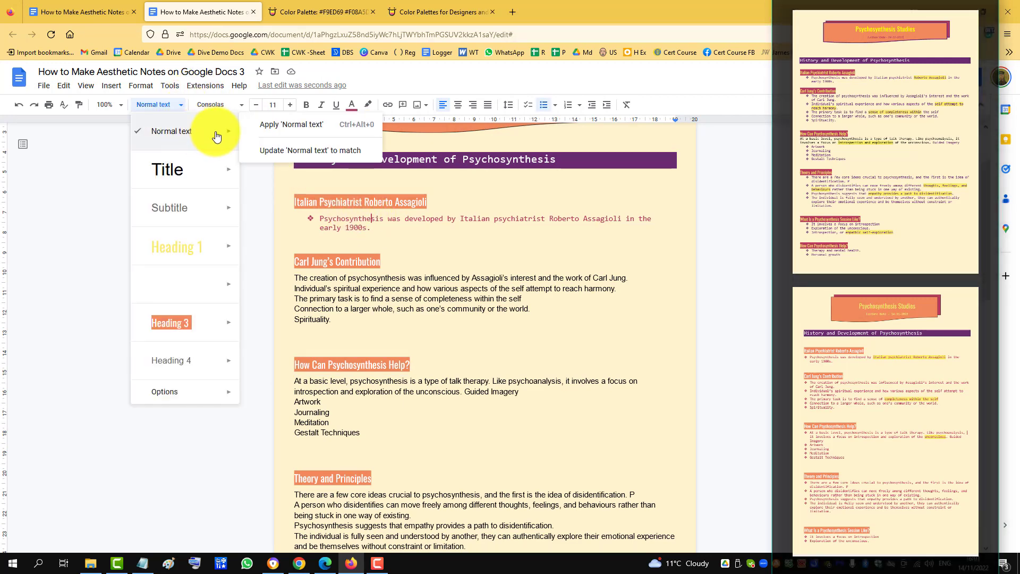
{"action": "left_click", "coordinate": [306, 151]}
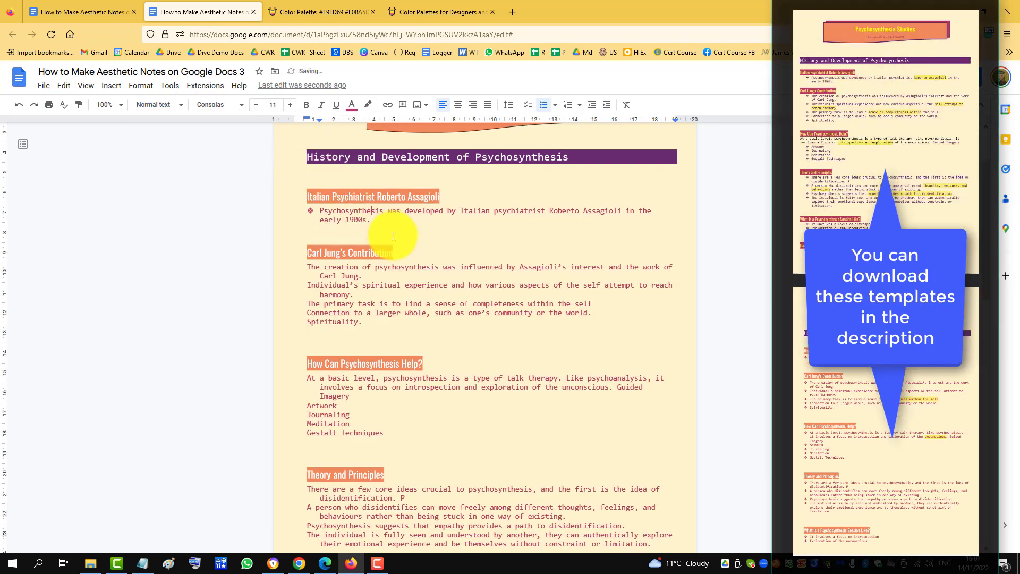
{"action": "left_click", "coordinate": [416, 230]}
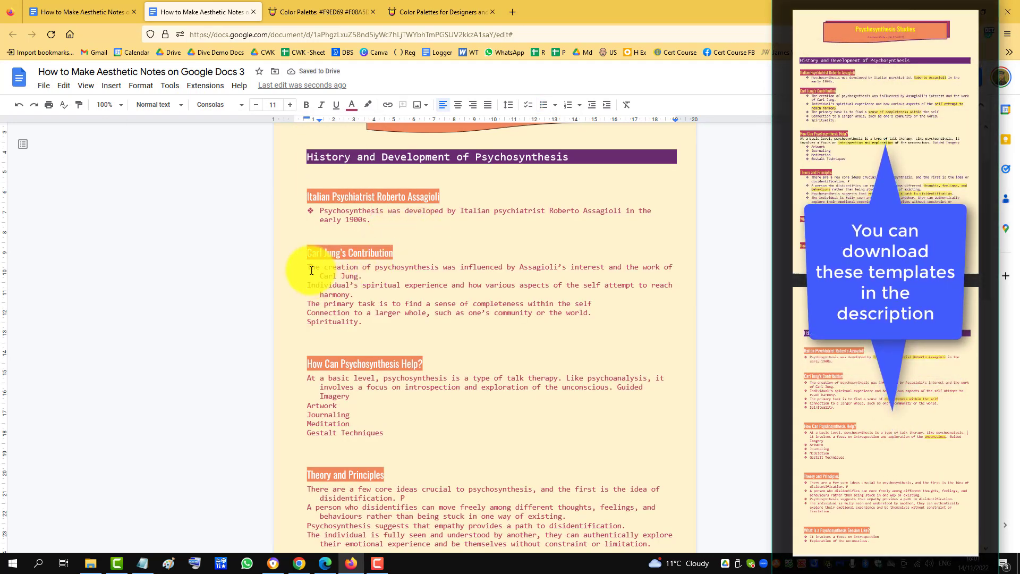
- Turn the lines under Carl Jung's Contribution into a ❖ diamond bullet list
{"action": "left_click_drag", "start_coordinate": [308, 267], "coordinate": [351, 307]}
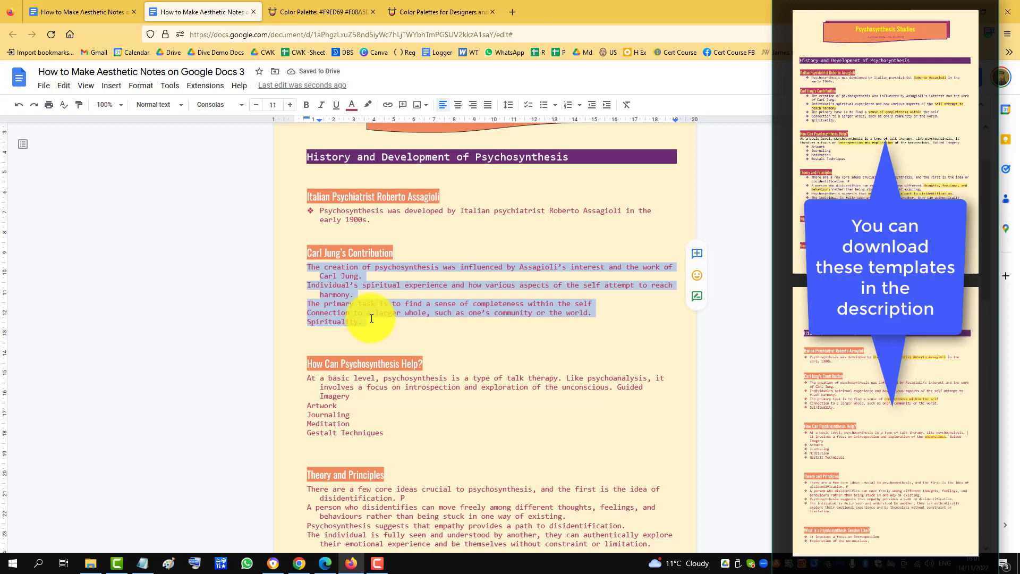
{"action": "left_click", "coordinate": [575, 107]}
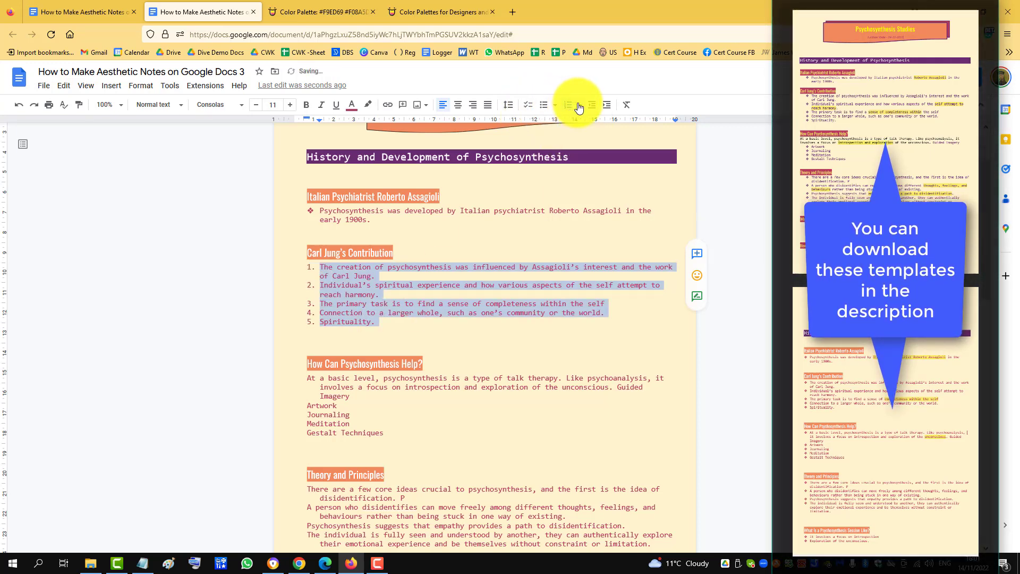
{"action": "left_click", "coordinate": [543, 106]}
{"action": "left_click", "coordinate": [552, 109]}
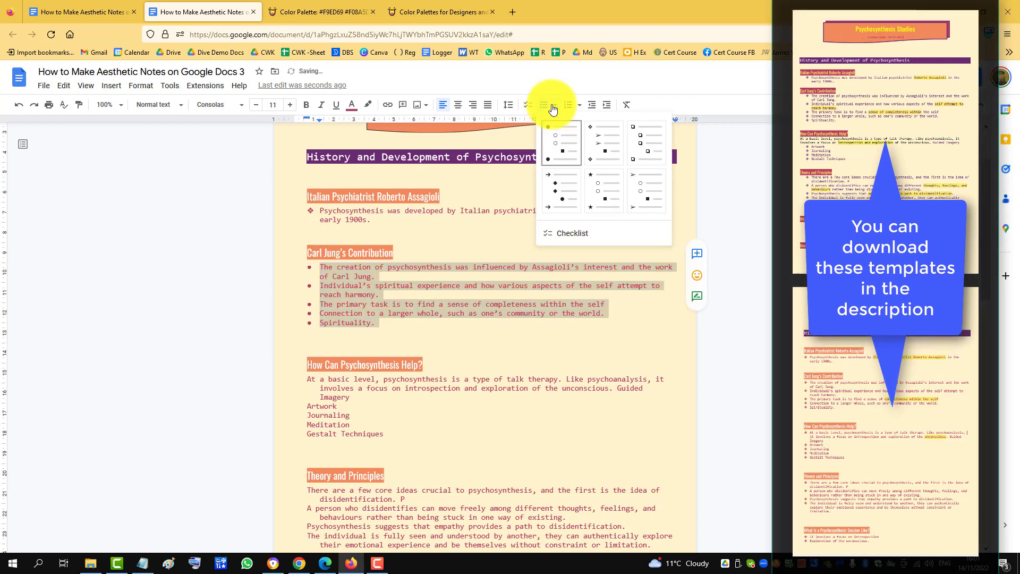
{"action": "left_click", "coordinate": [601, 139]}
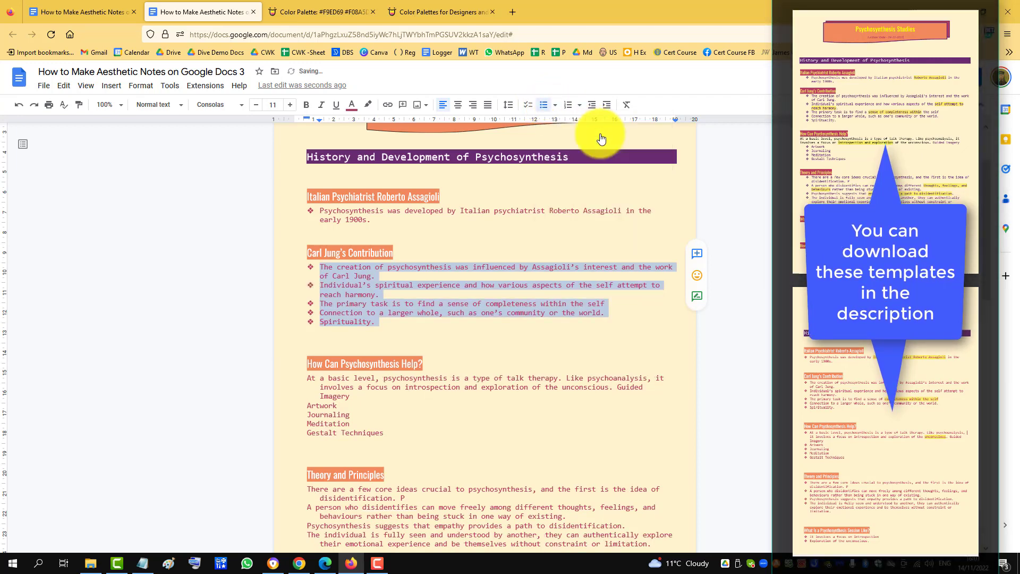
- Give the How Can Psychosynthesis Help? and Theory and Principles body lines diamond bullets
{"action": "left_click", "coordinate": [313, 381]}
{"action": "left_click_drag", "start_coordinate": [314, 382], "coordinate": [383, 434]}
{"action": "left_click", "coordinate": [543, 104]}
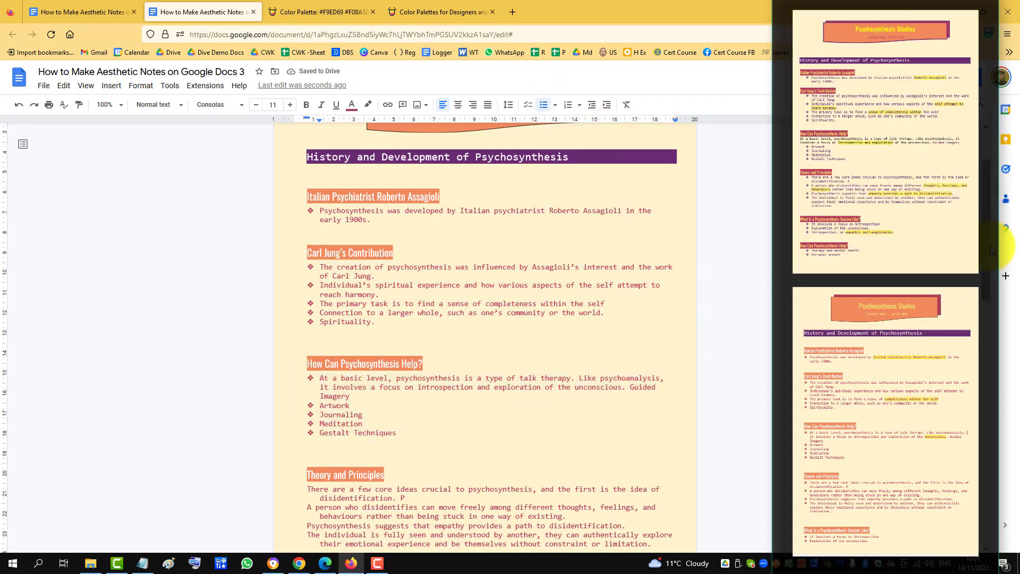
{"action": "scroll", "coordinate": [478, 318], "scroll_direction": "down", "scroll_amount": 4}
{"action": "left_click_drag", "start_coordinate": [307, 267], "coordinate": [366, 332]}
{"action": "left_click", "coordinate": [544, 104]}
{"action": "left_click", "coordinate": [414, 355]}
- Make What Is a Psychosynthesis Session Like? an orange Heading 3
{"action": "triple_click", "coordinate": [413, 356]}
{"action": "key", "text": "ctrl+alt+2"}
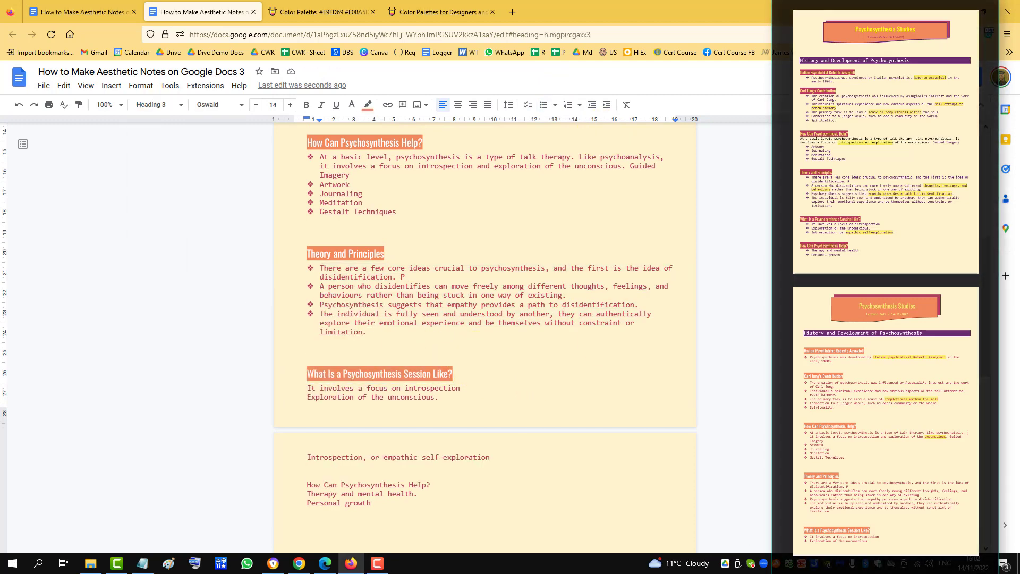
{"action": "triple_click", "coordinate": [366, 466]}
{"action": "left_click", "coordinate": [159, 104]}
{"action": "left_click", "coordinate": [170, 321]}
- Apply diamond bullets to the session lines and the Therapy and Personal growth lines
{"action": "left_click", "coordinate": [554, 104]}
{"action": "left_click", "coordinate": [600, 139]}
{"action": "left_click_drag", "start_coordinate": [307, 513], "coordinate": [375, 523]}
{"action": "key", "text": "ctrl+shift+8"}
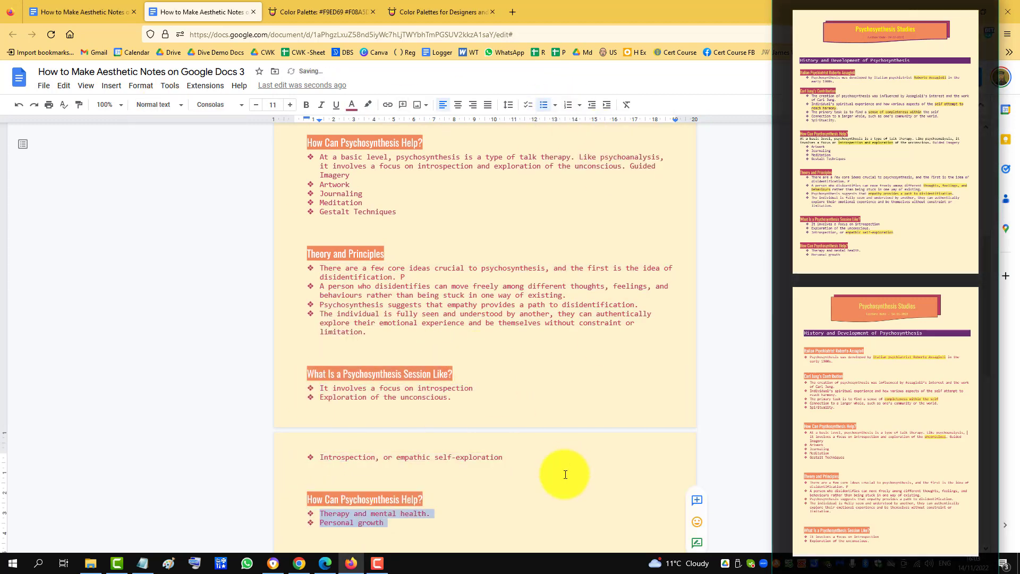
- Highlight 'Italian psychiatrist Roberto Assagioli', 'completeness within the self' and 'unconscious' in yellow
{"action": "left_click", "coordinate": [451, 396]}
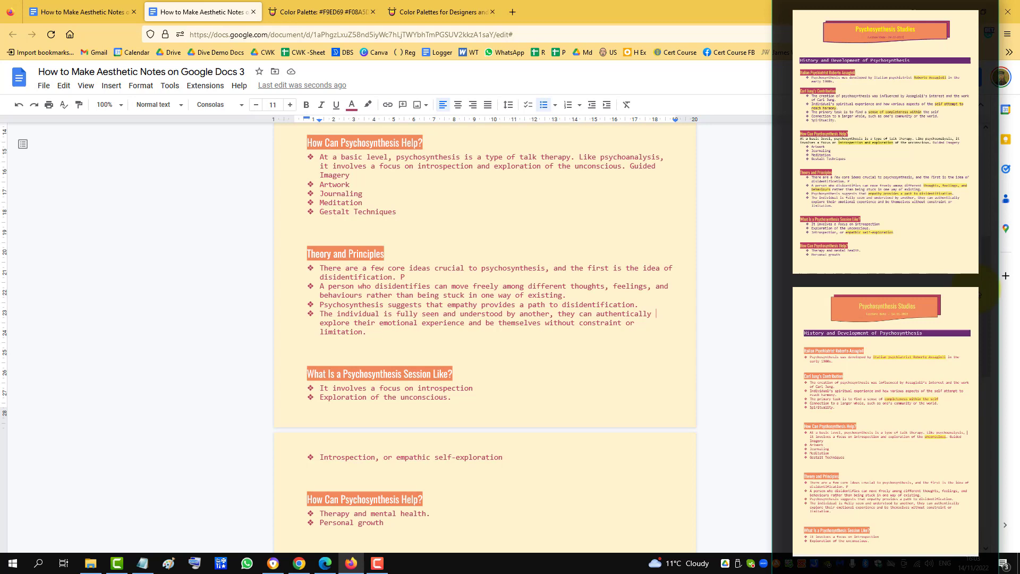
{"action": "scroll", "coordinate": [981, 270], "scroll_direction": "up", "scroll_amount": 3}
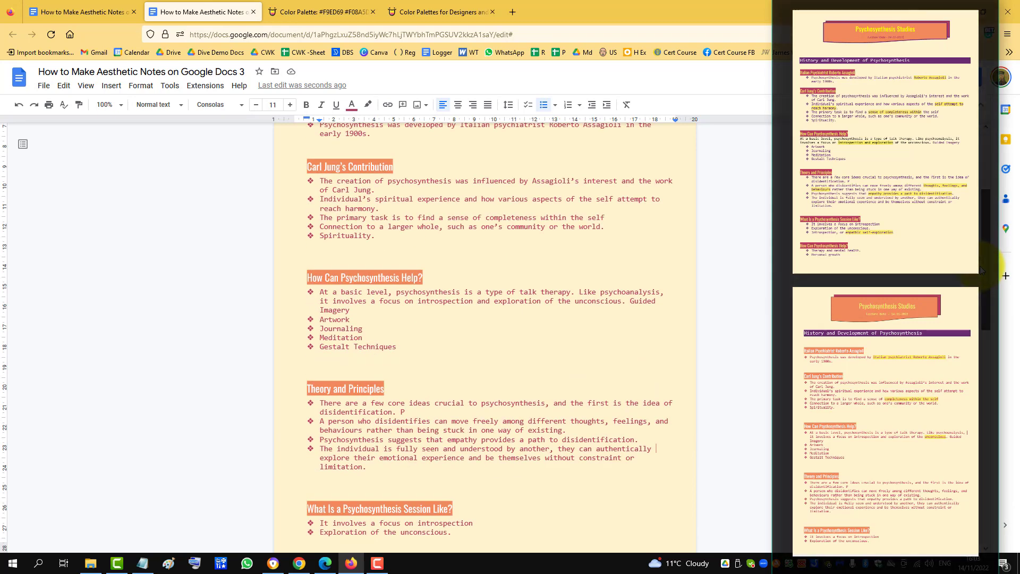
{"action": "scroll", "coordinate": [982, 270], "scroll_direction": "down", "scroll_amount": 1}
{"action": "scroll", "coordinate": [991, 232], "scroll_direction": "up", "scroll_amount": 4}
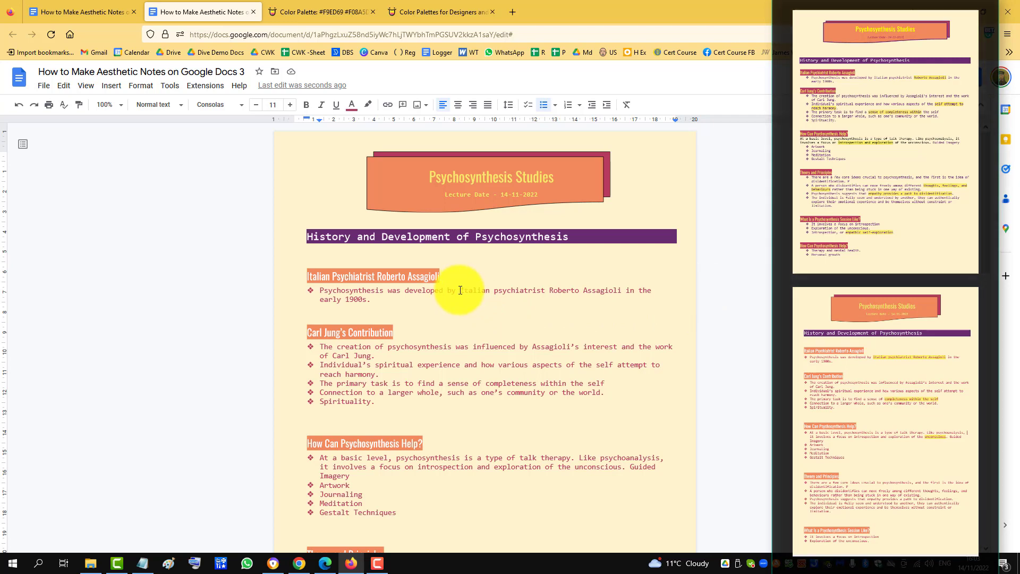
{"action": "left_click_drag", "start_coordinate": [459, 290], "coordinate": [608, 290]}
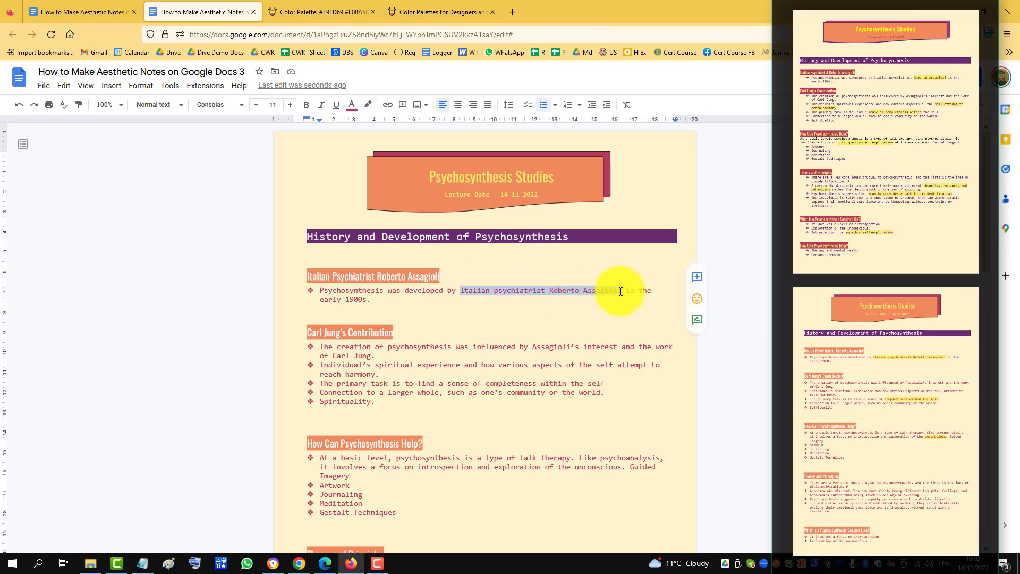
{"action": "left_click", "coordinate": [365, 110]}
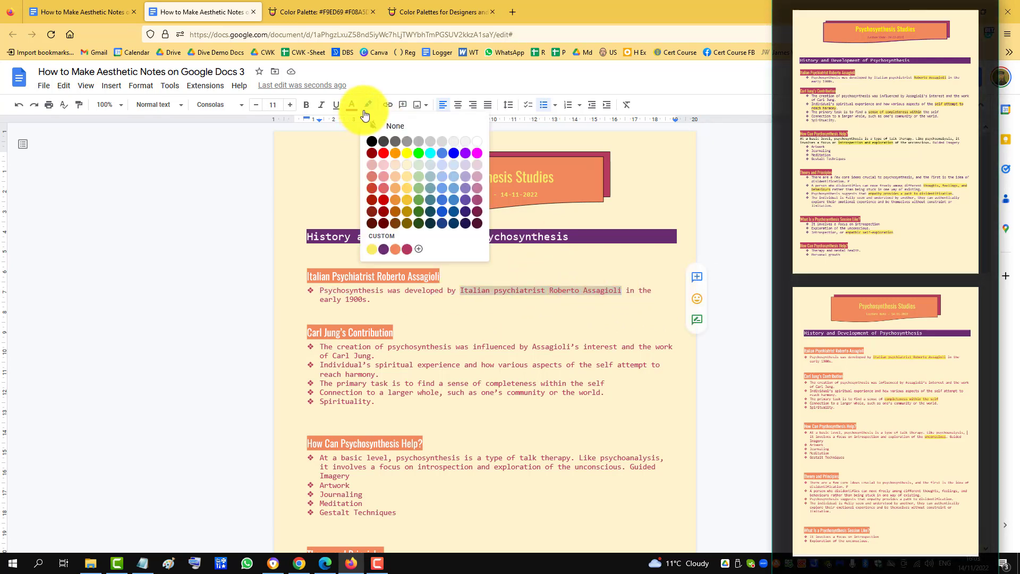
{"action": "left_click", "coordinate": [372, 250]}
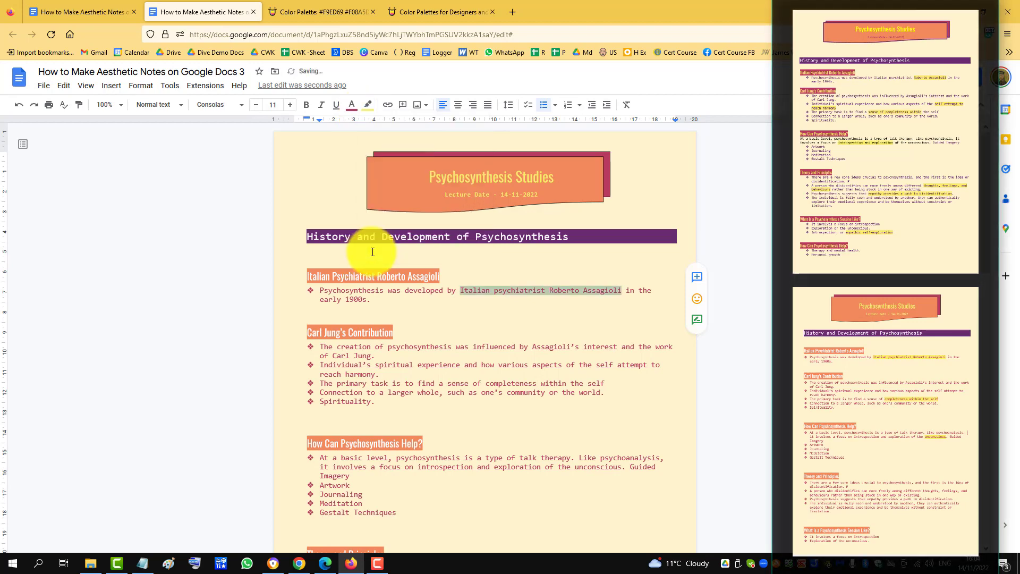
{"action": "left_click_drag", "start_coordinate": [485, 383], "coordinate": [603, 380]}
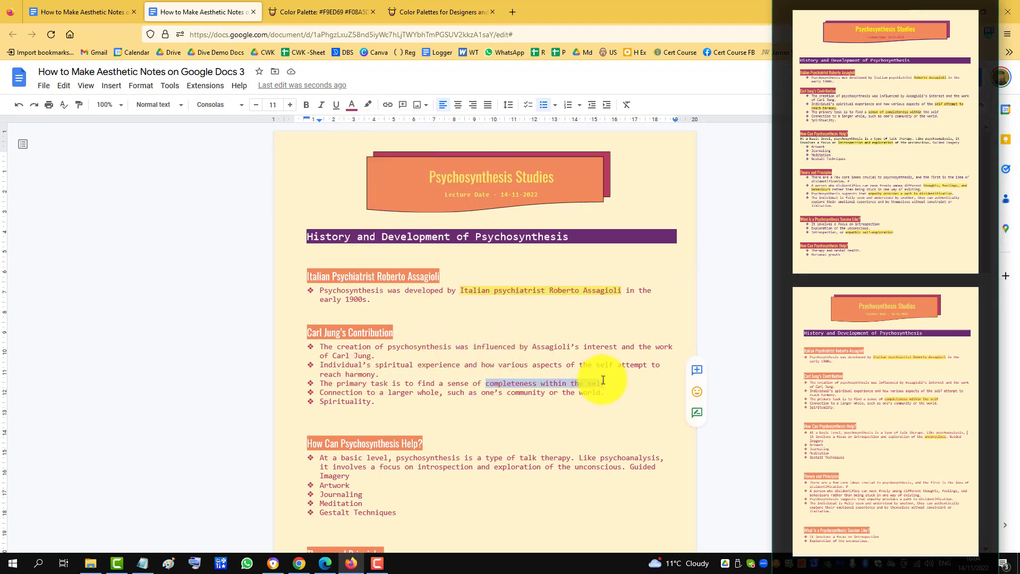
{"action": "left_click", "coordinate": [364, 105]}
{"action": "left_click", "coordinate": [372, 251]}
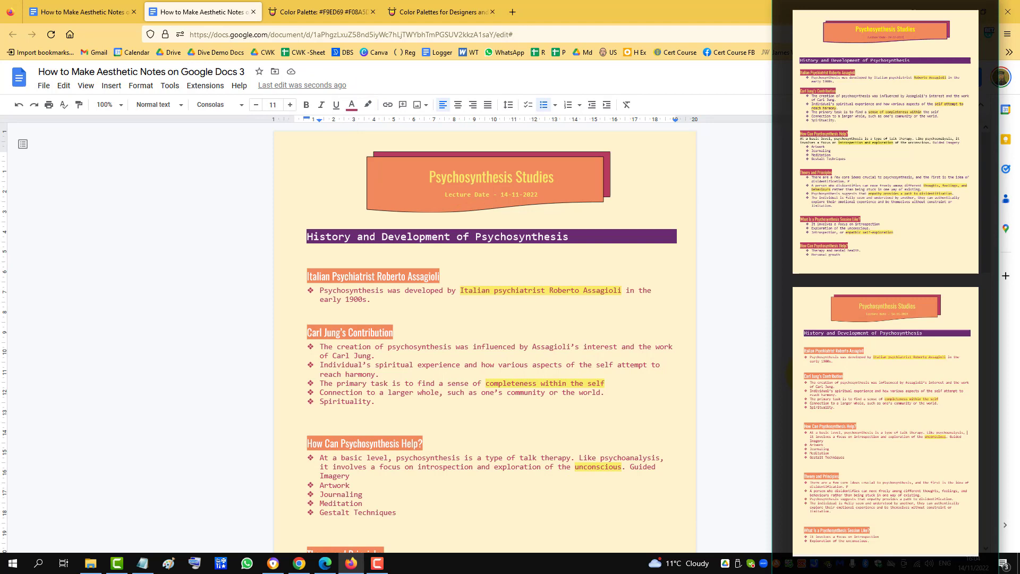
{"action": "key", "text": "F11"}
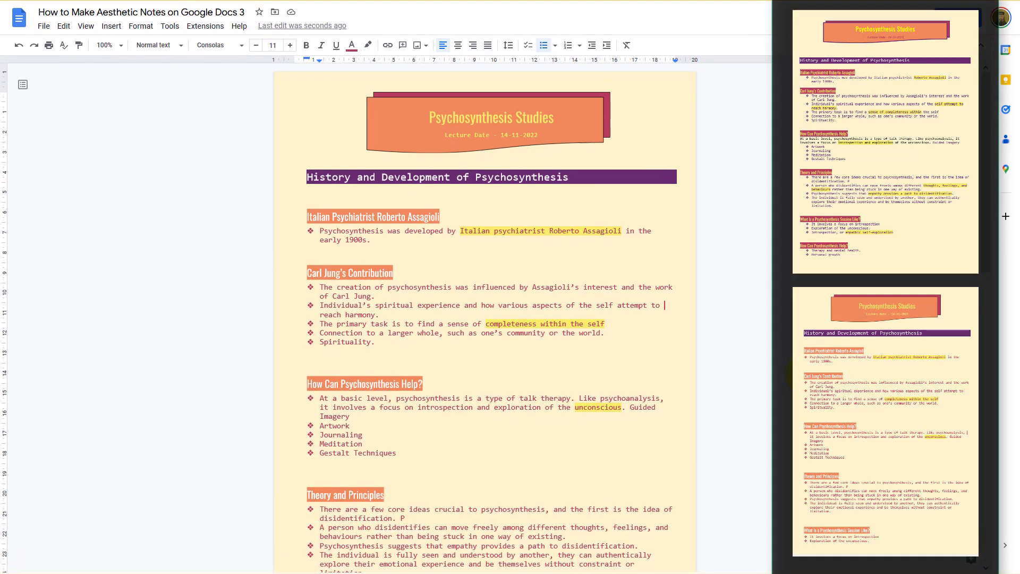